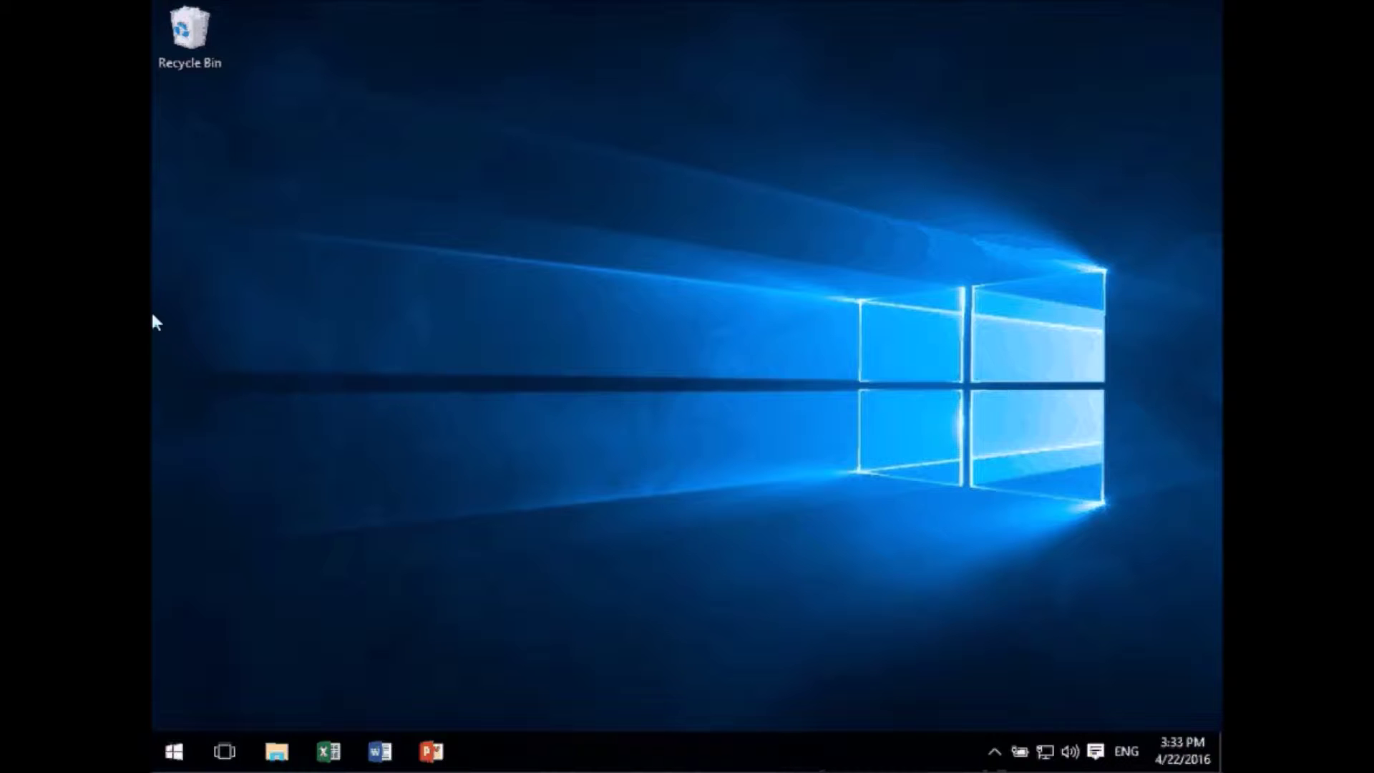
- Open Documents in File Explorer, showing Customers, Quotes, Suppliers and the Sales Price Checker Blank Quotation
click(274, 755)
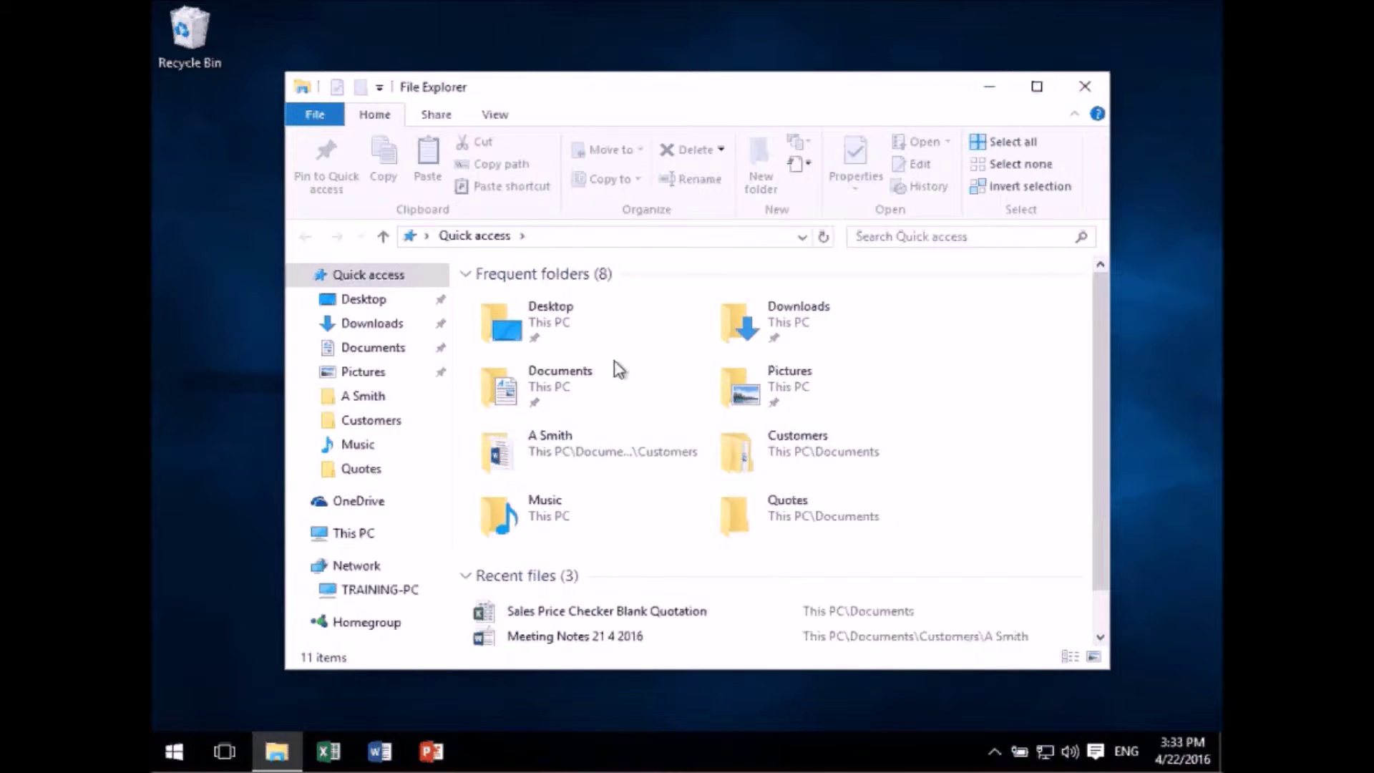
double_click(559, 394)
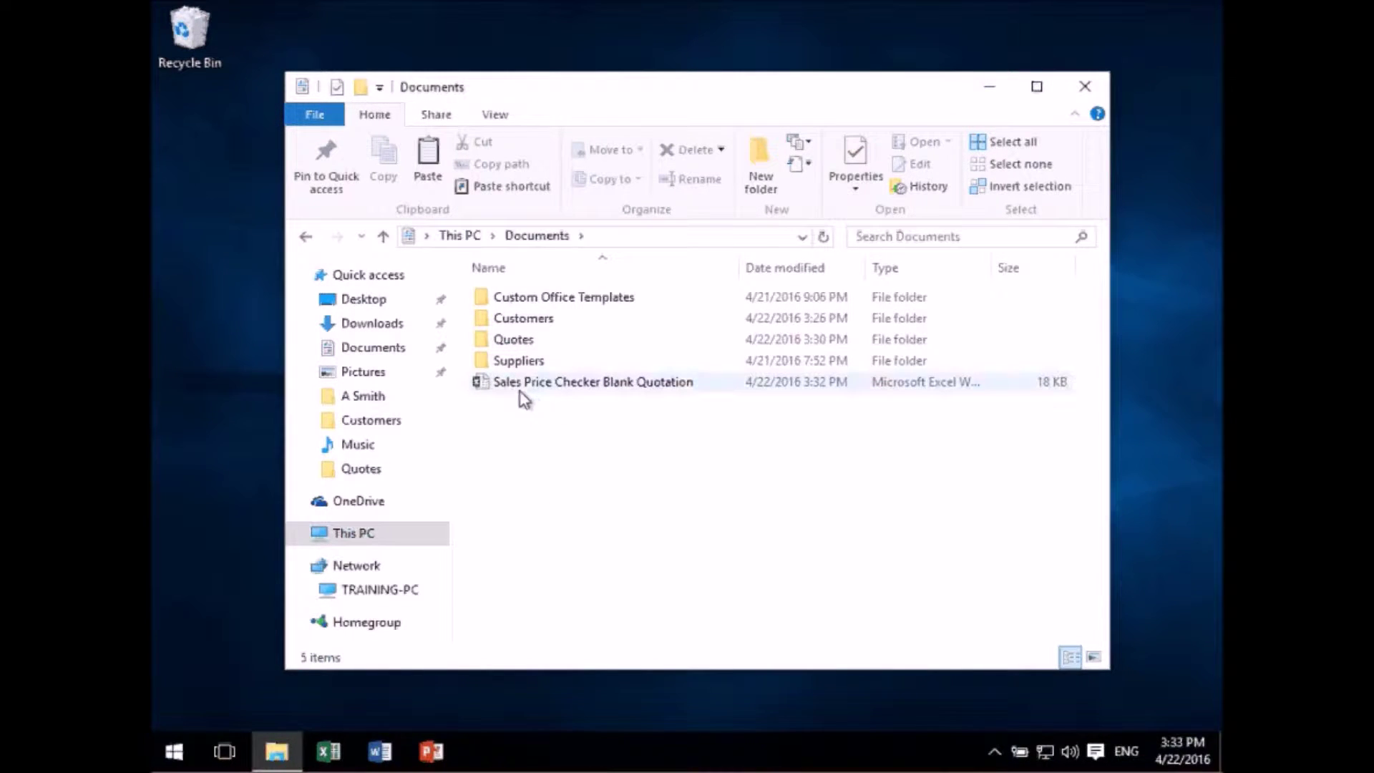
mouse_move(530, 398)
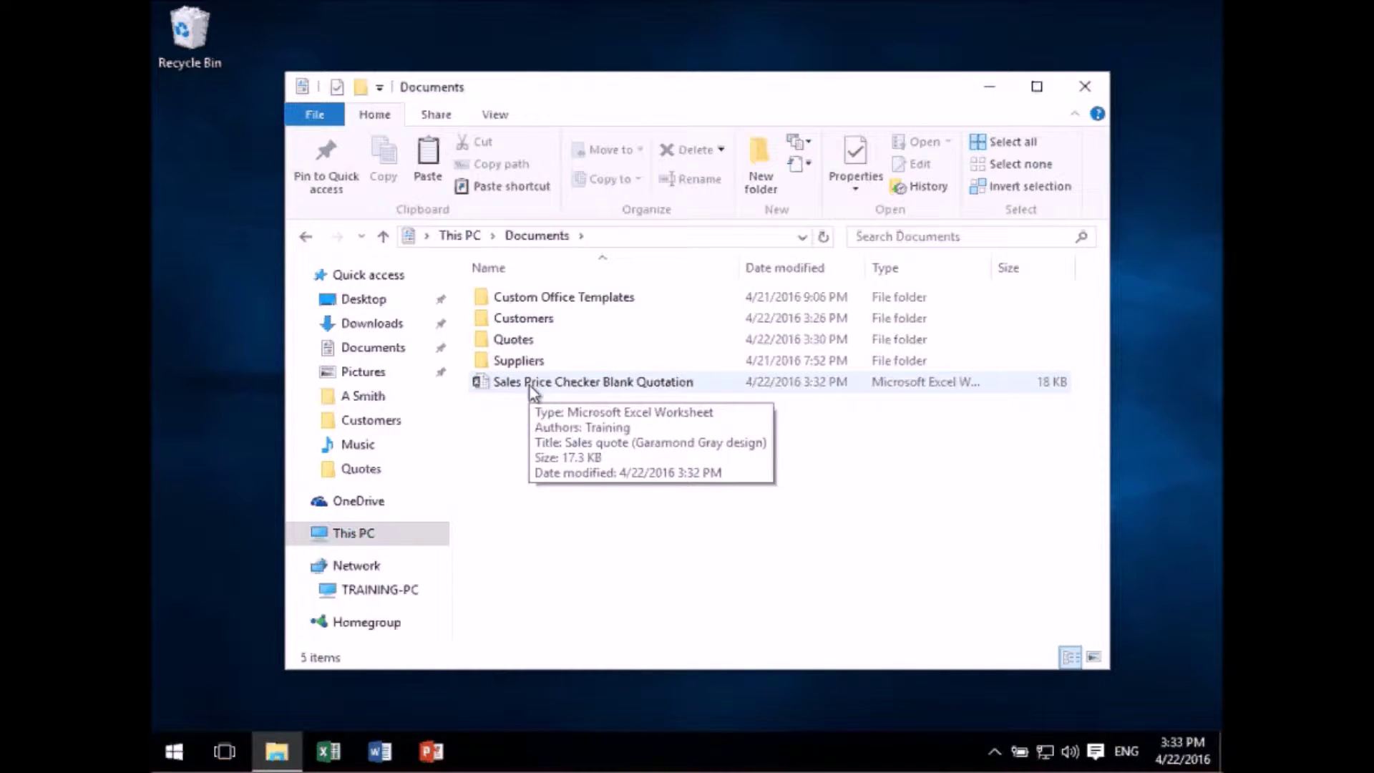
- Cut the Sales Price Checker Blank Quotation workbook and open the empty Quotes folder
right_click(530, 384)
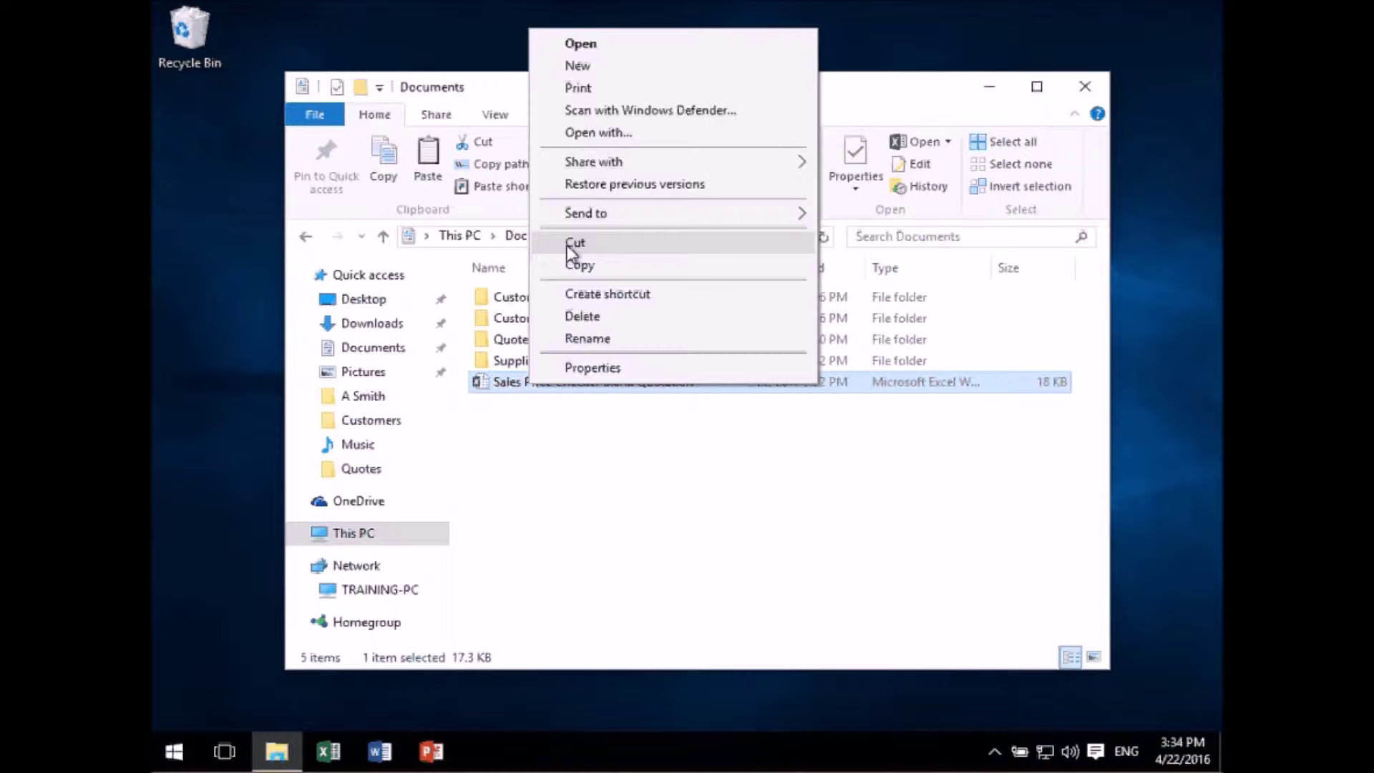
click(572, 246)
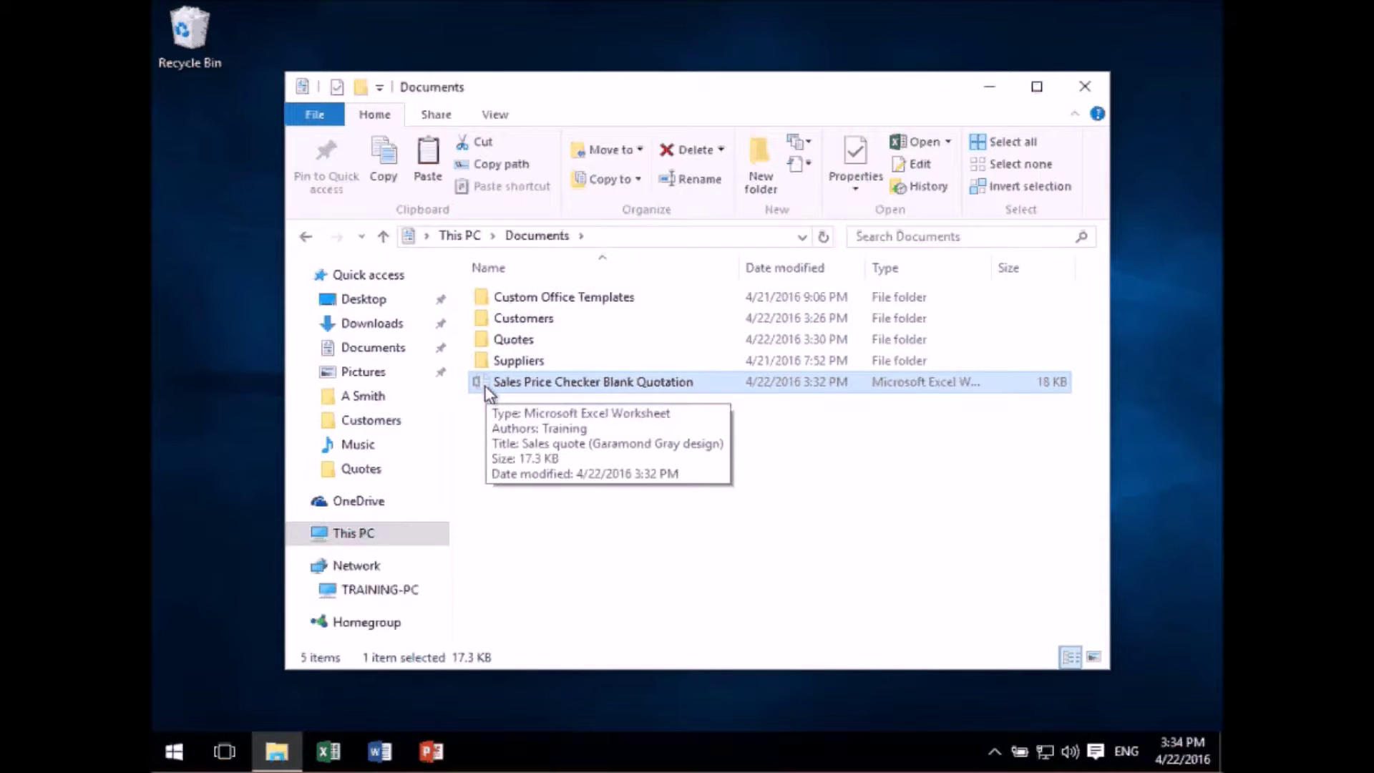
double_click(512, 342)
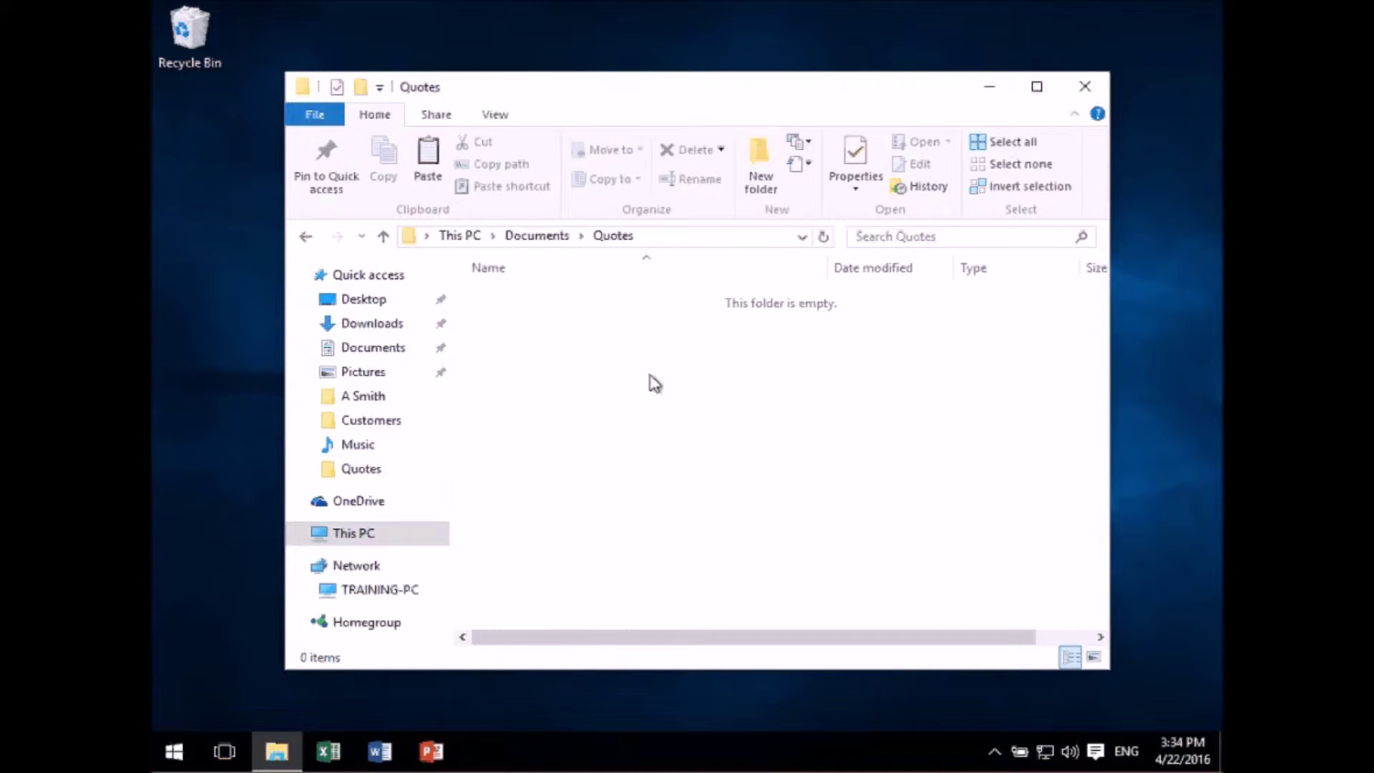
- Paste the blank quotation into Quotes, then return to Documents
right_click(574, 389)
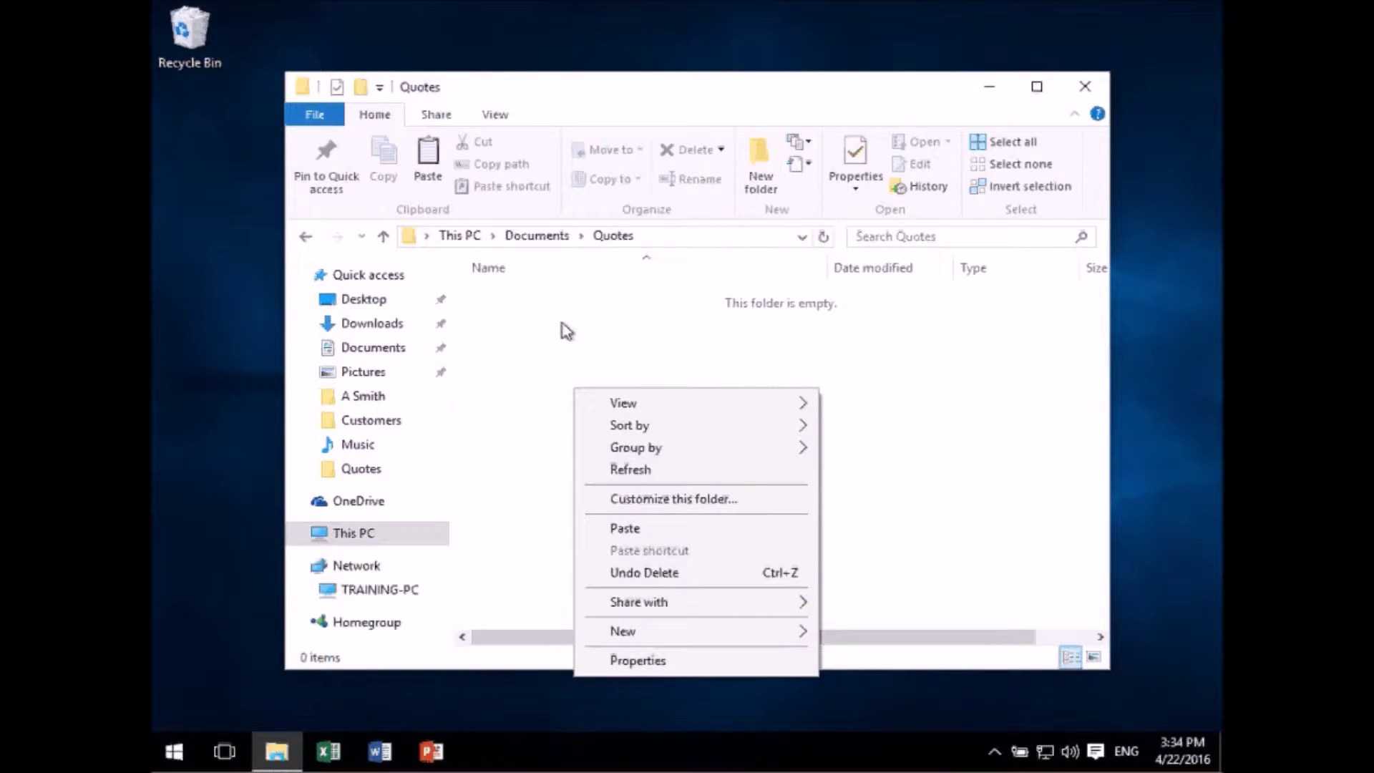
click(625, 531)
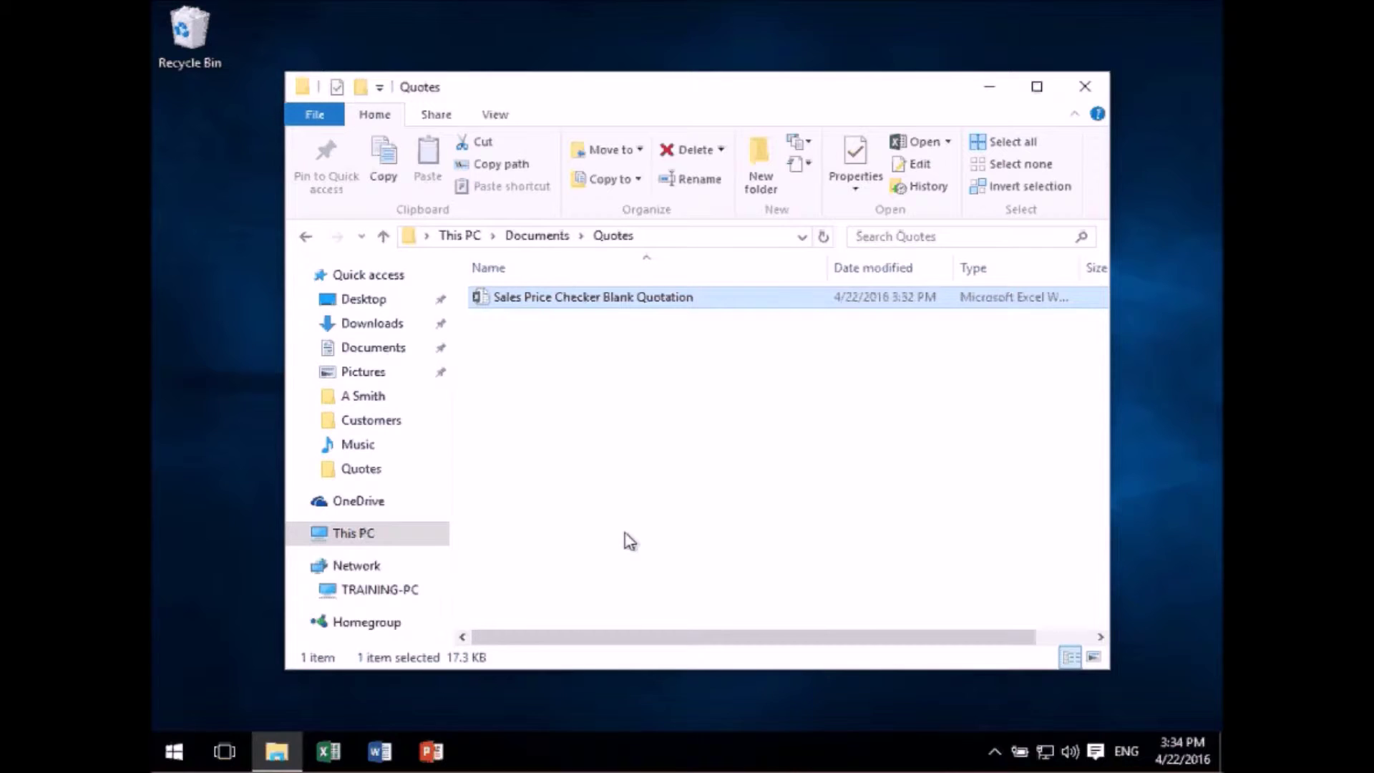
click(536, 236)
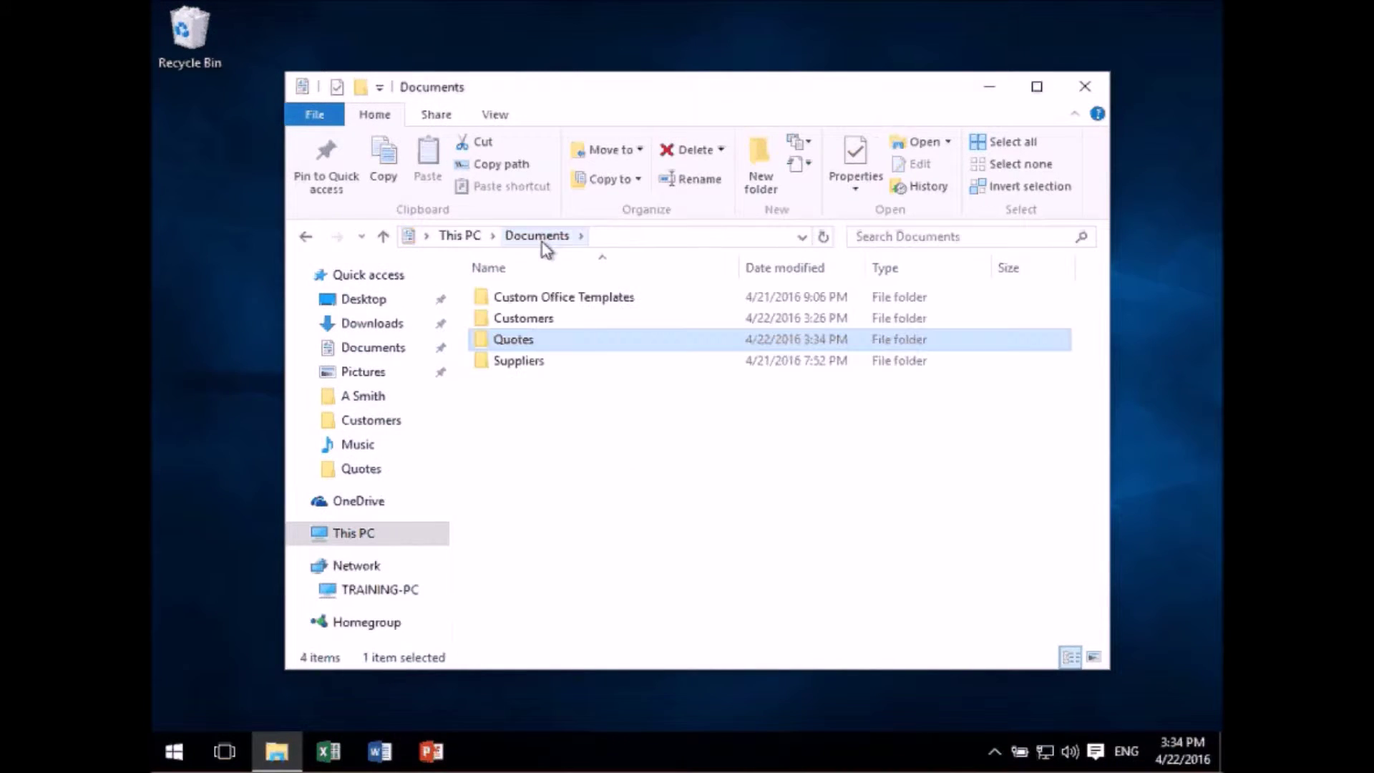
- Cut the blank quotation out of Quotes and paste it back into Documents
double_click(505, 342)
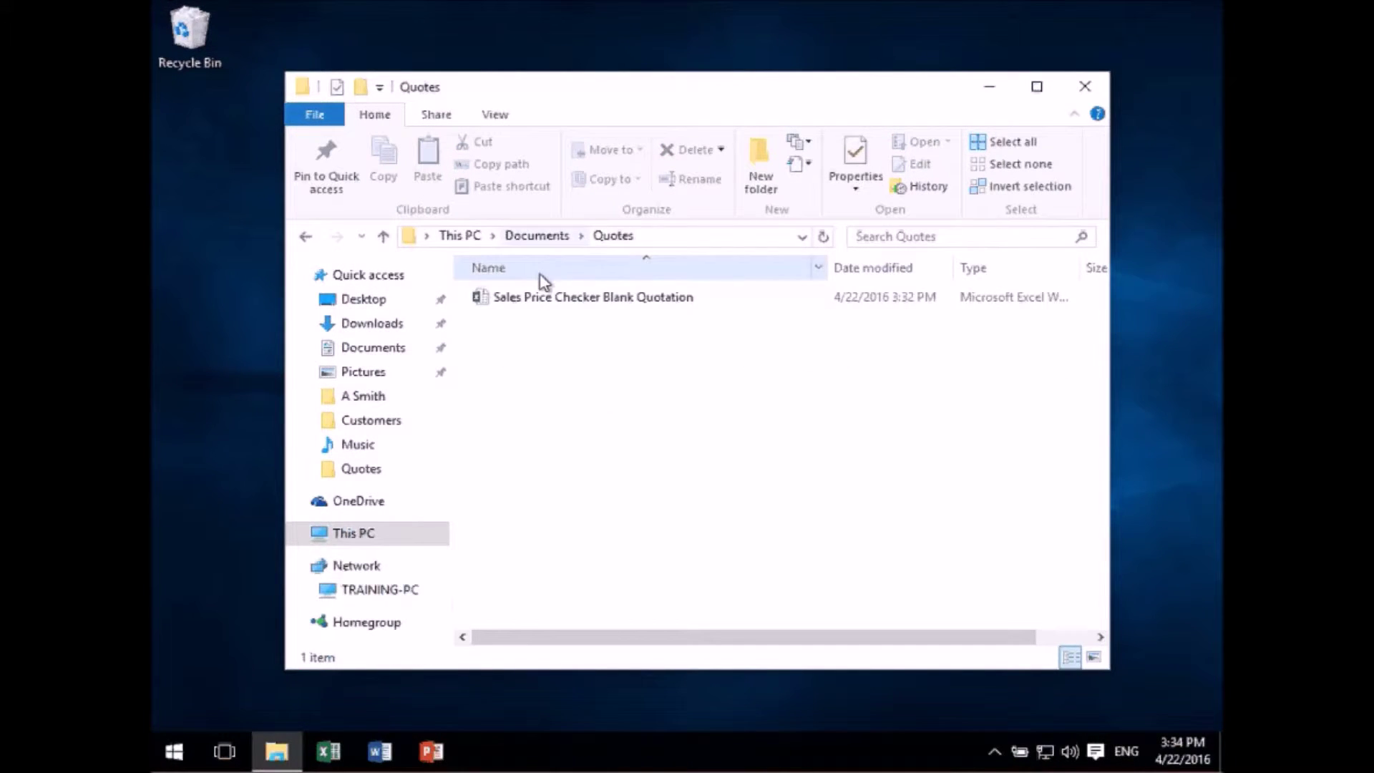
right_click(543, 298)
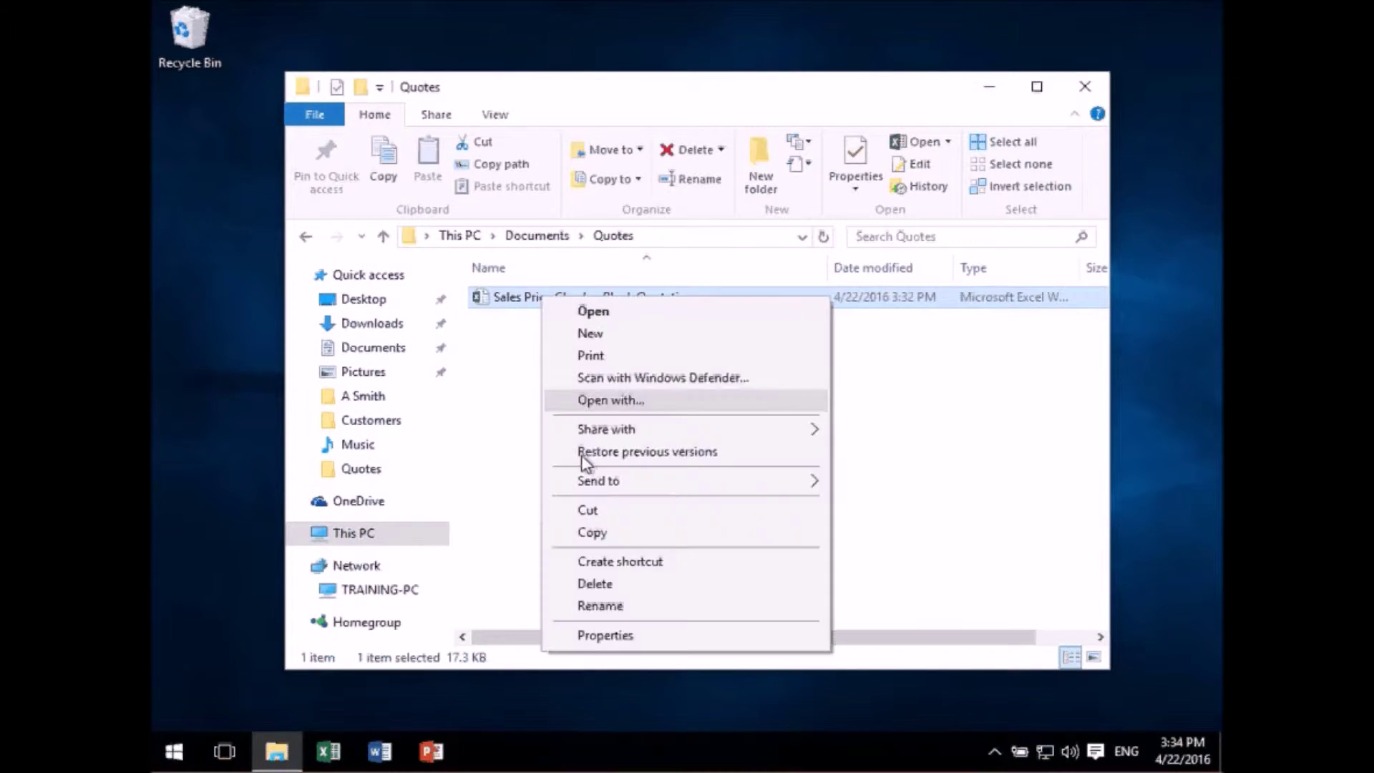
click(606, 511)
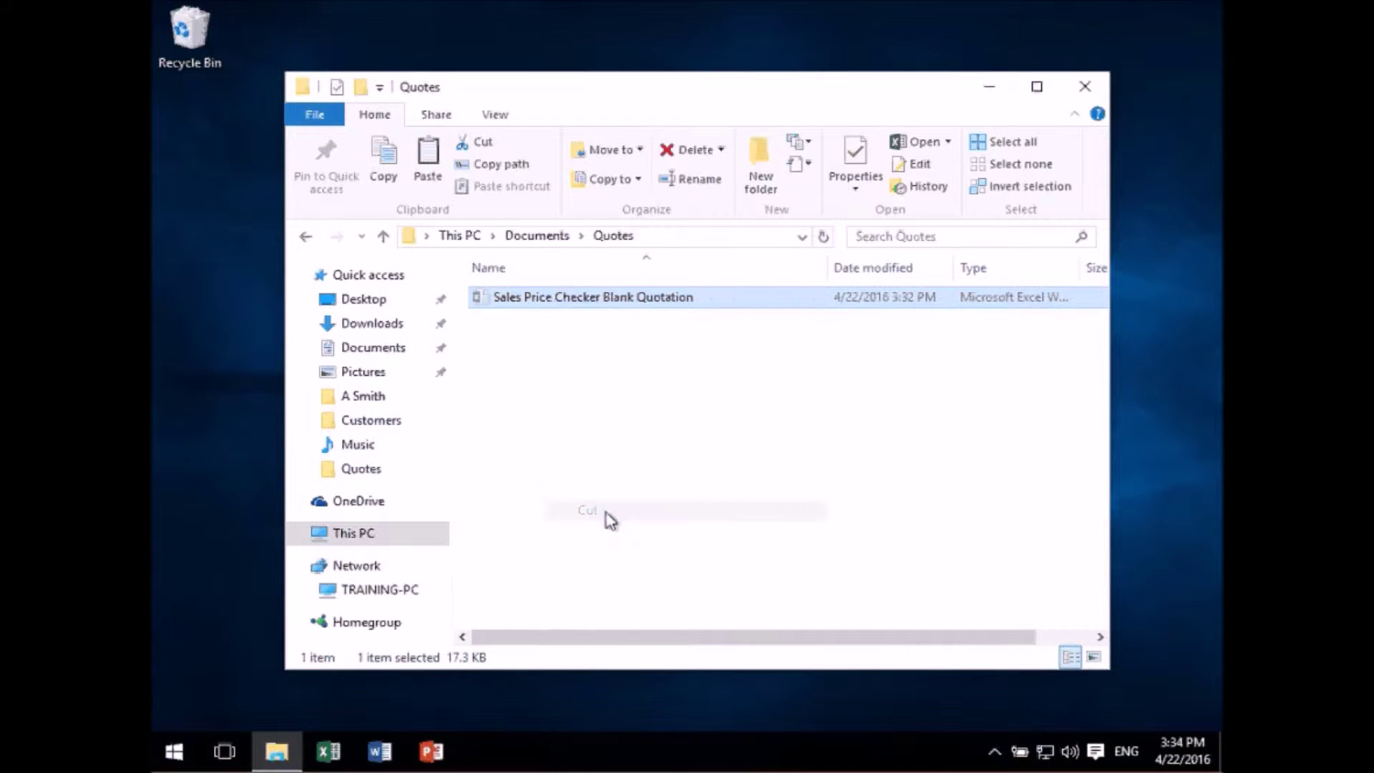
click(546, 237)
right_click(581, 439)
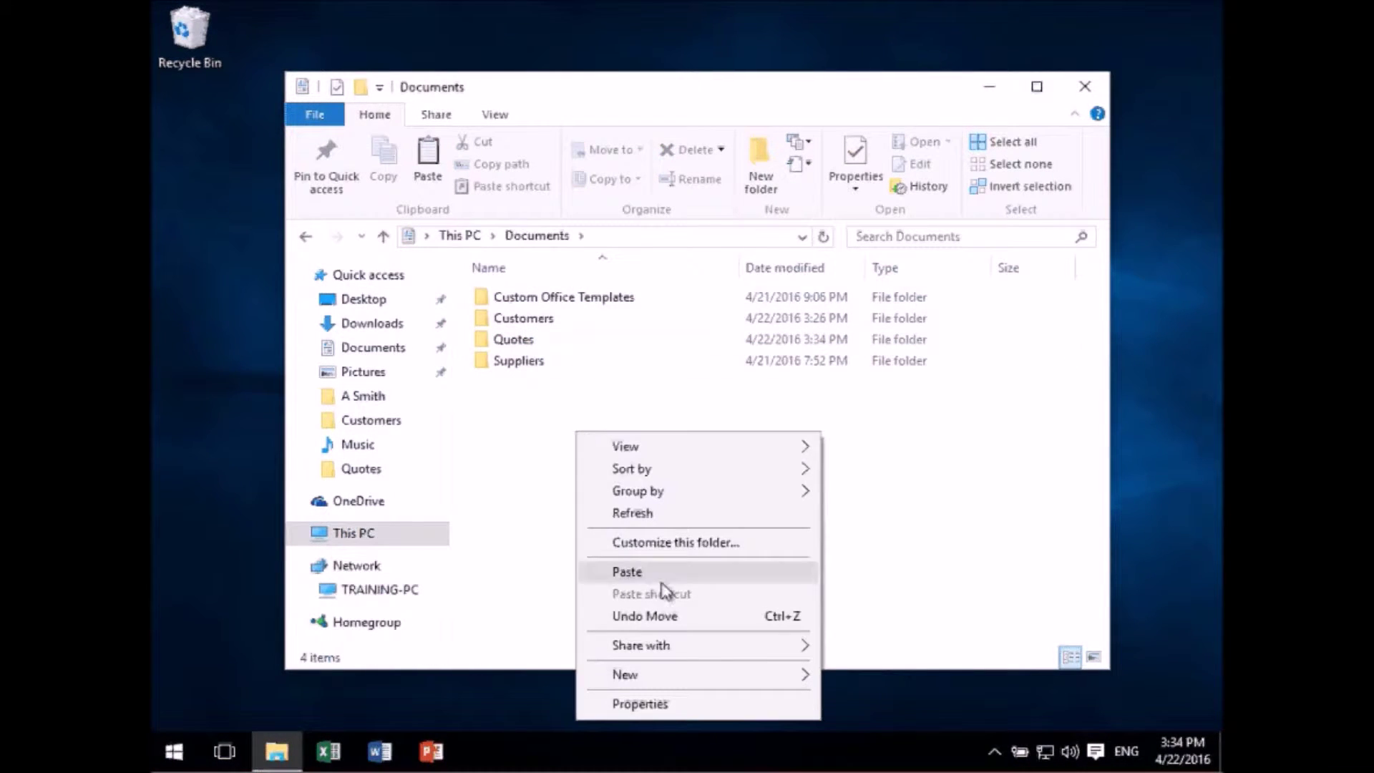
click(656, 571)
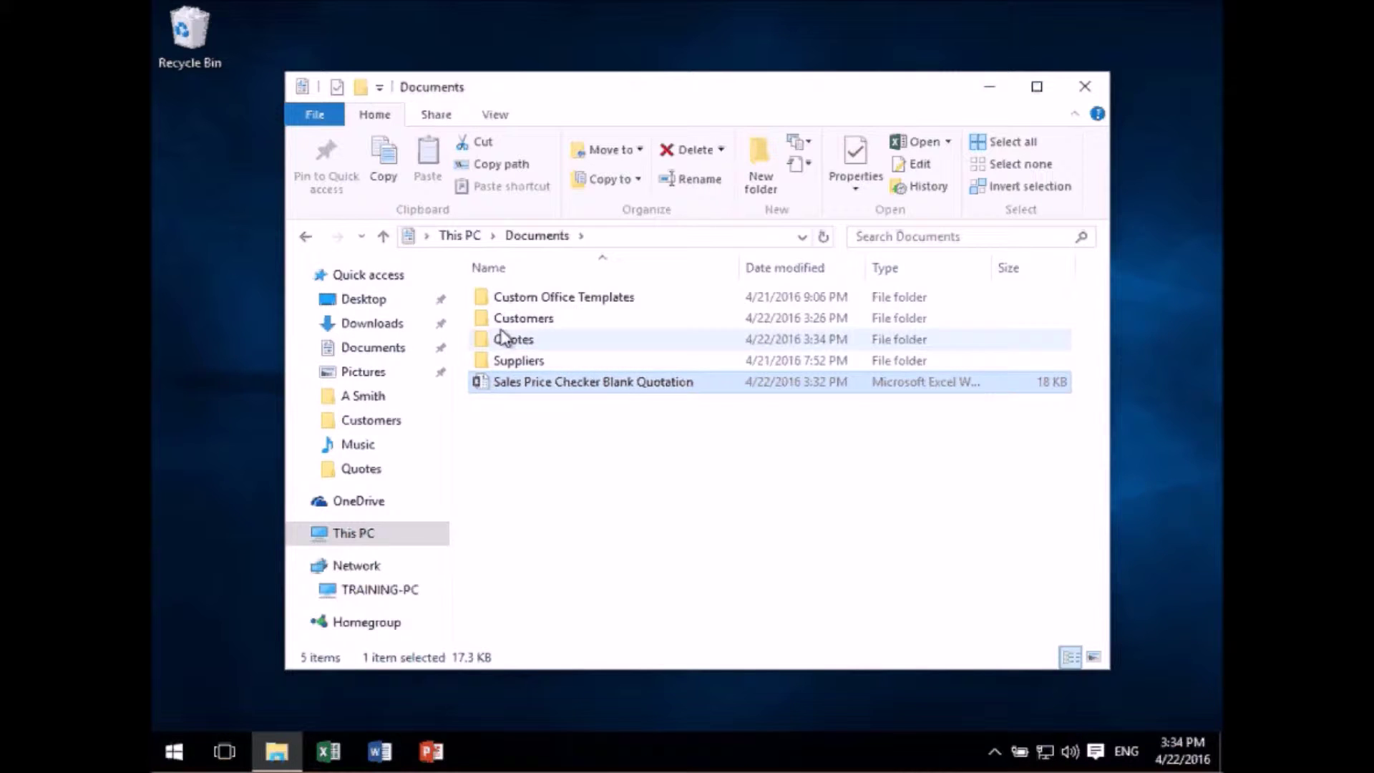
mouse_move(497, 390)
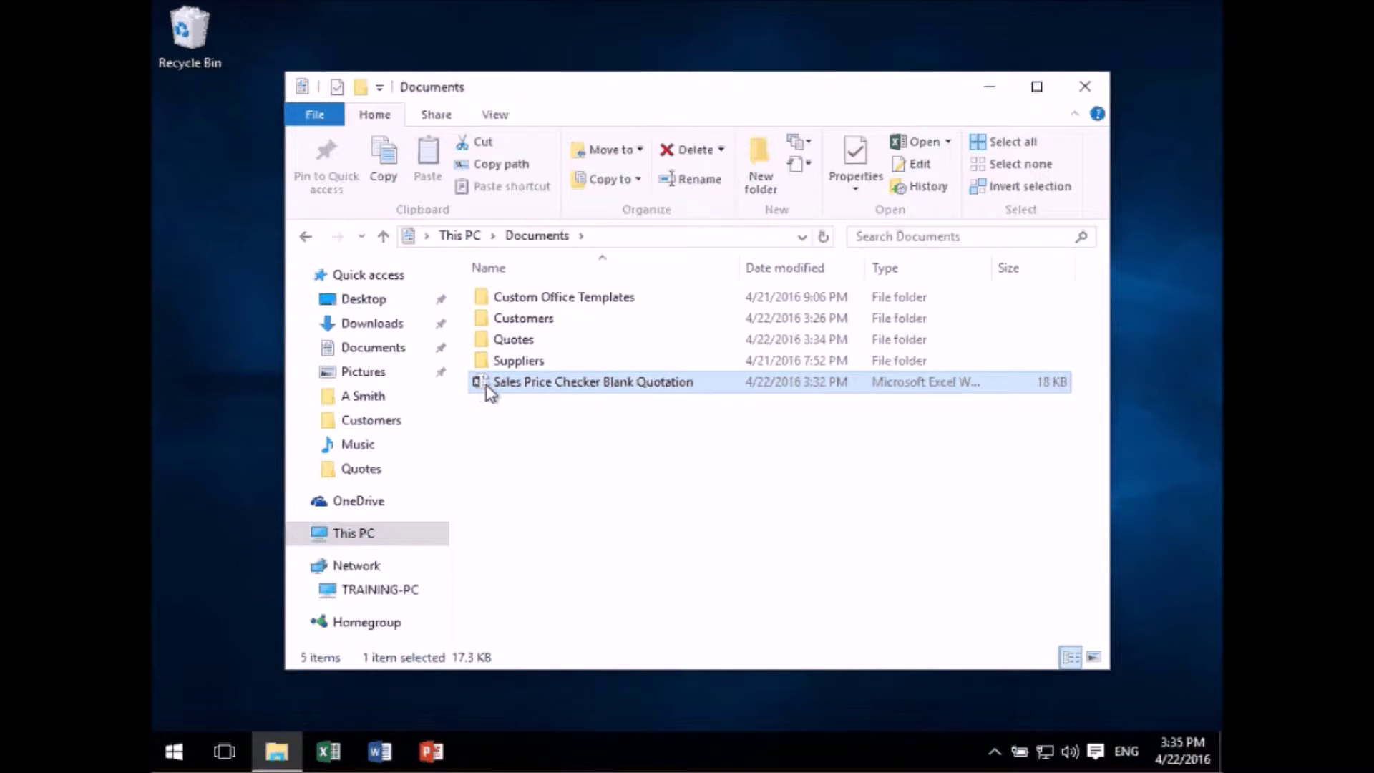
- Drag the blank quotation into the Quotes folder, confirm it is there, and return to Documents
drag(487, 385, 515, 342)
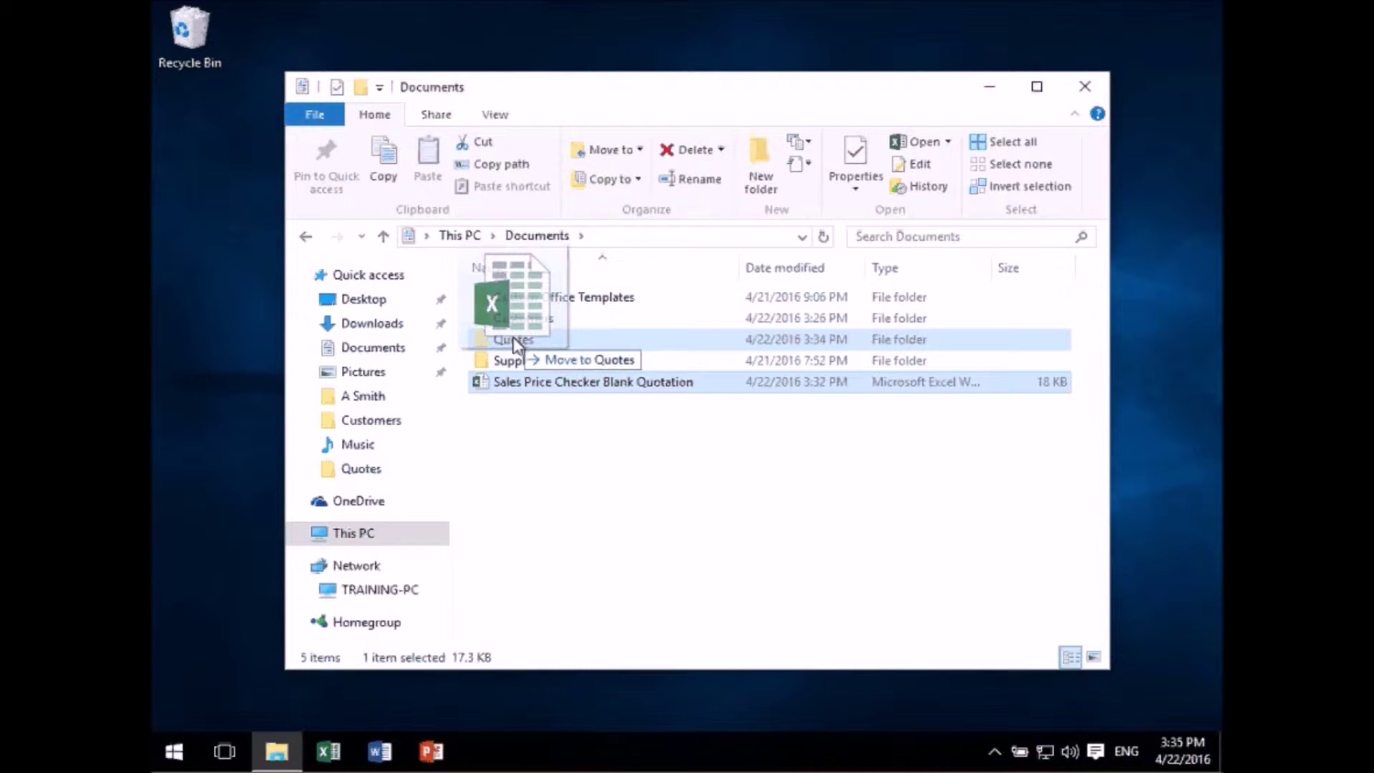
drag(516, 344, 516, 344)
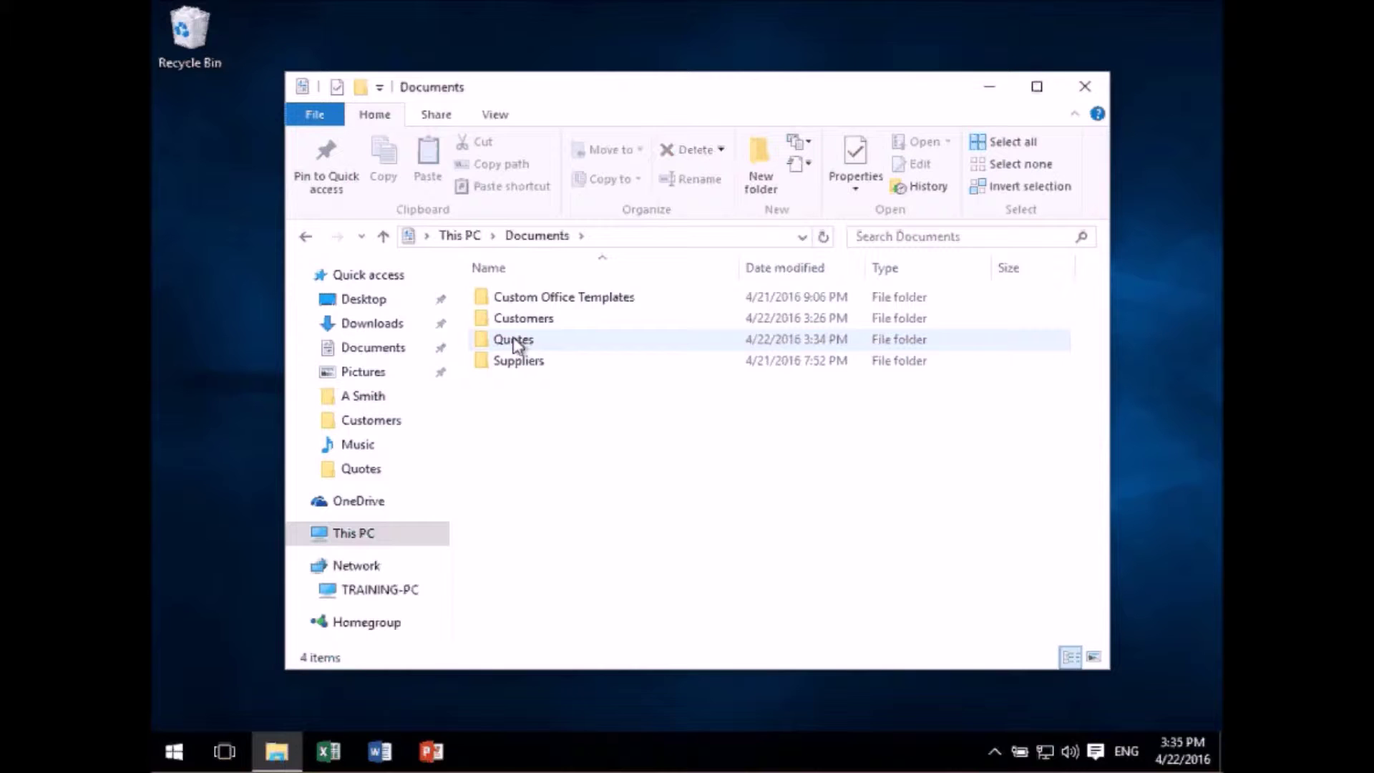
double_click(516, 344)
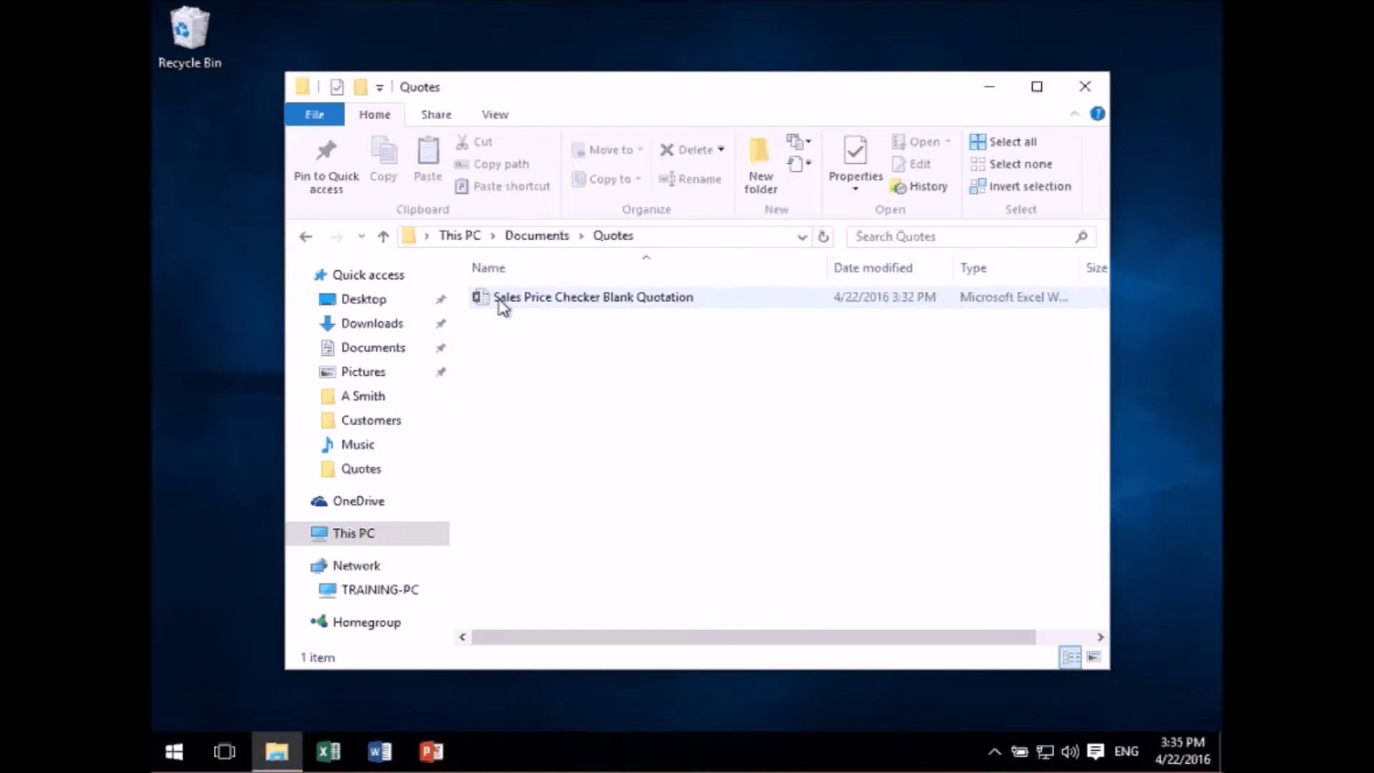
click(536, 239)
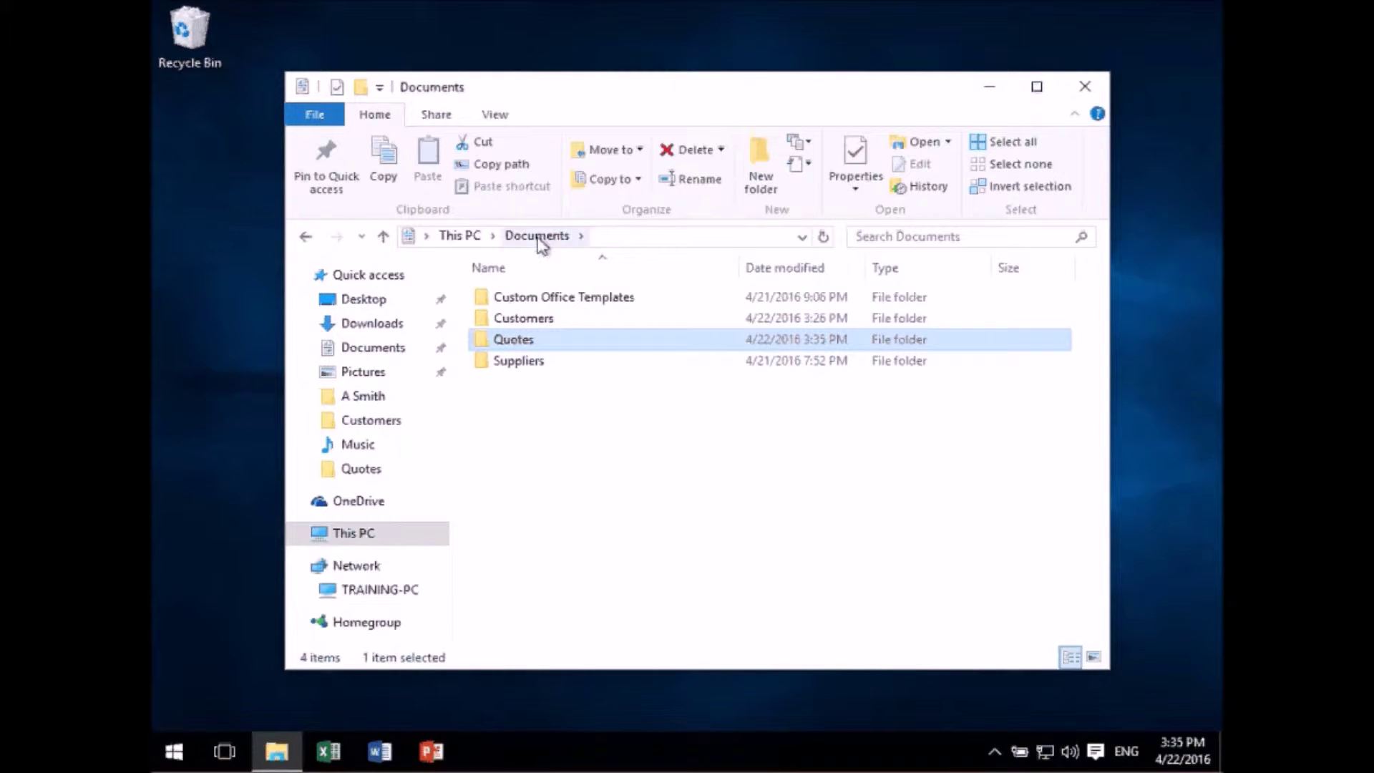
- Cut the blank quotation from Quotes, paste it into Documents, then drag it back into Quotes
double_click(501, 340)
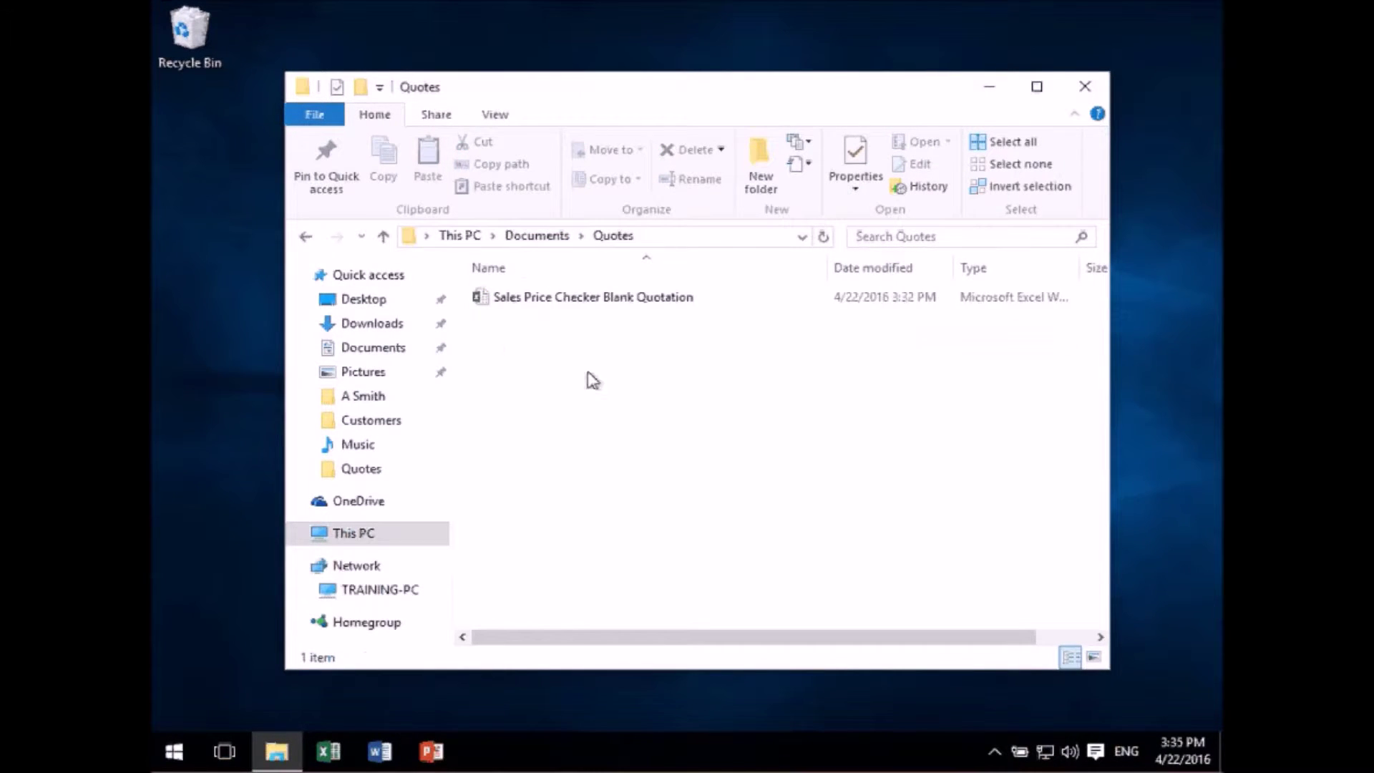
click(528, 238)
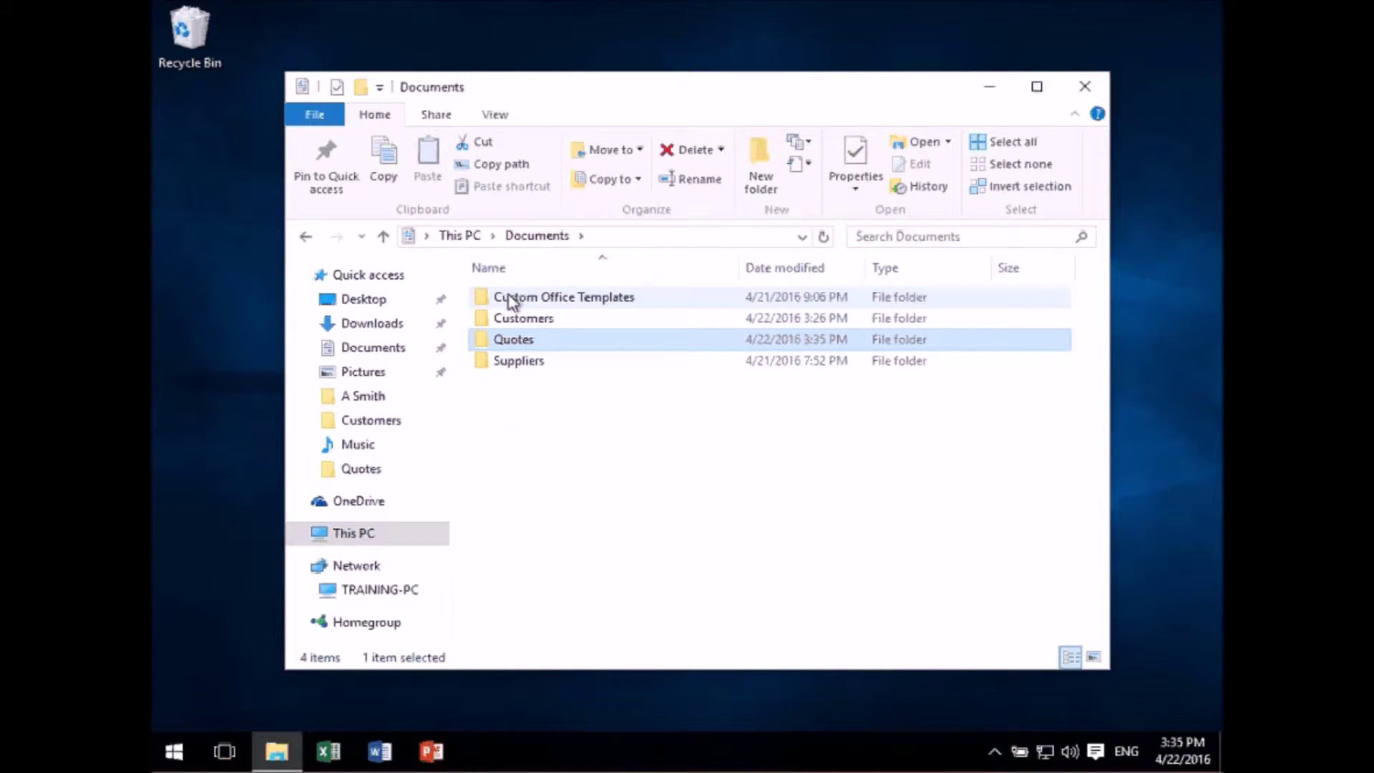
double_click(515, 340)
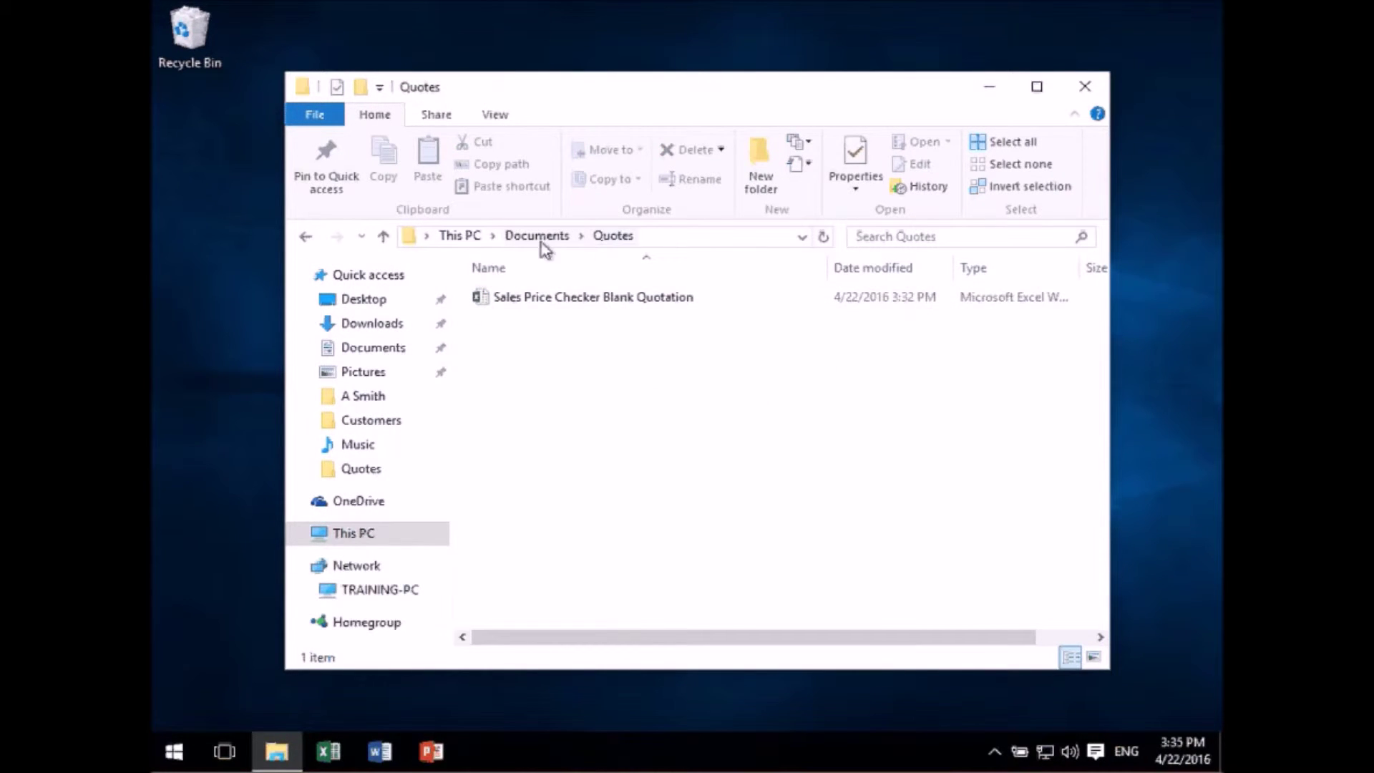
right_click(528, 299)
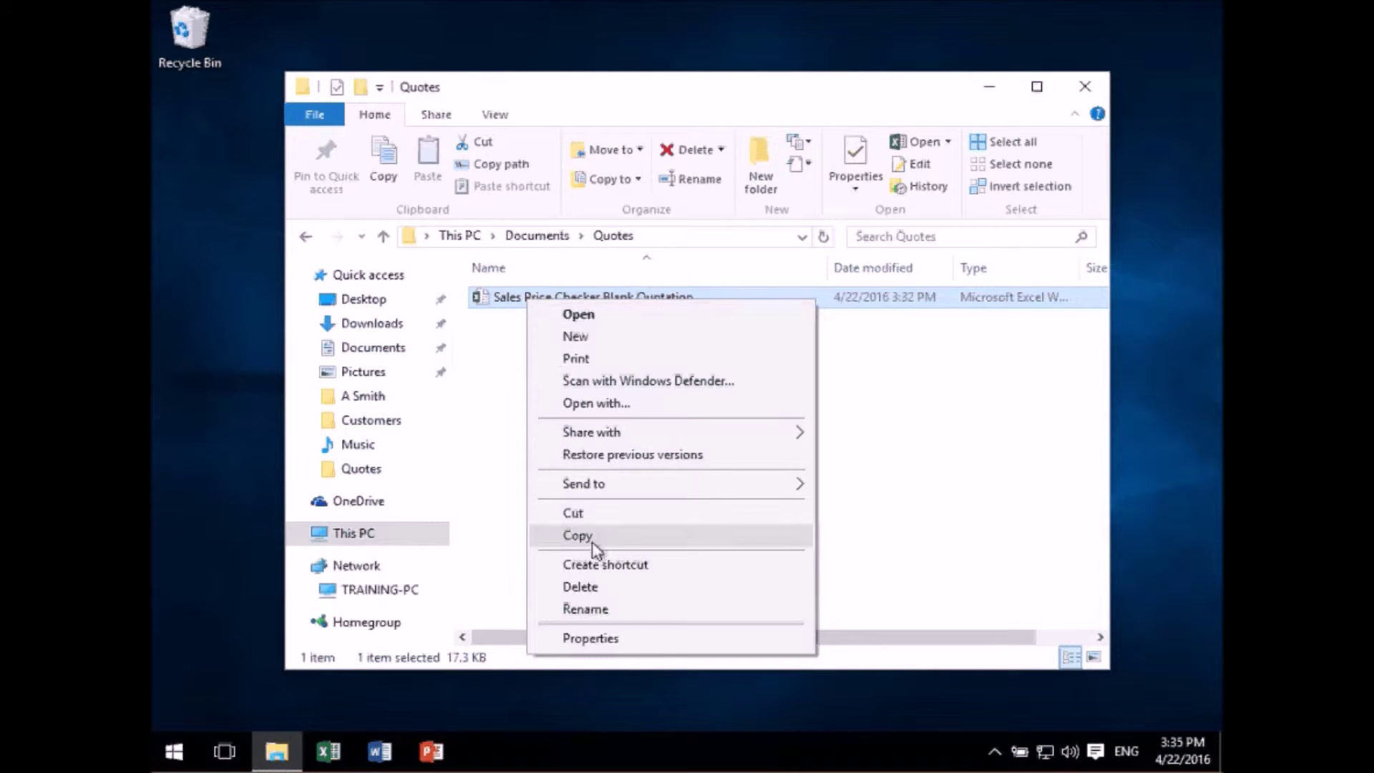
click(584, 515)
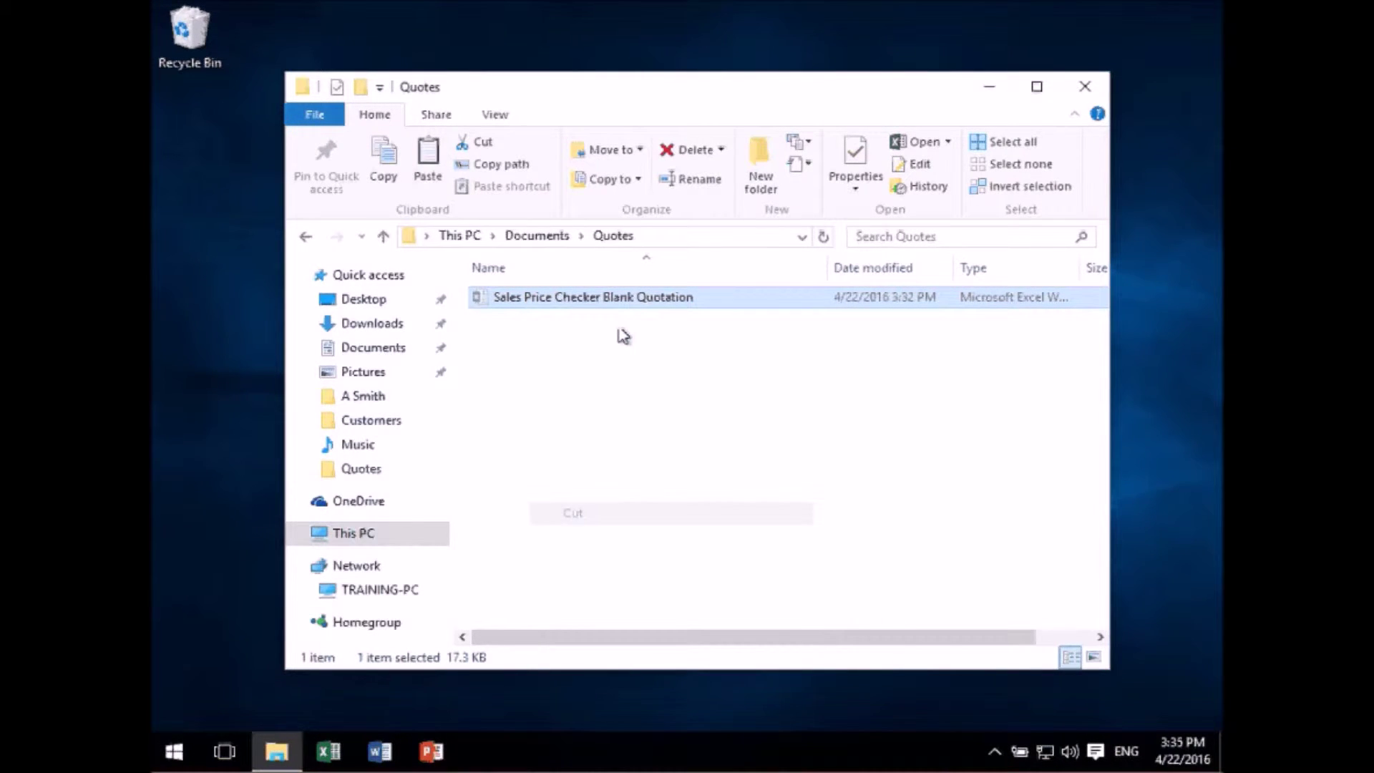
click(556, 237)
right_click(568, 438)
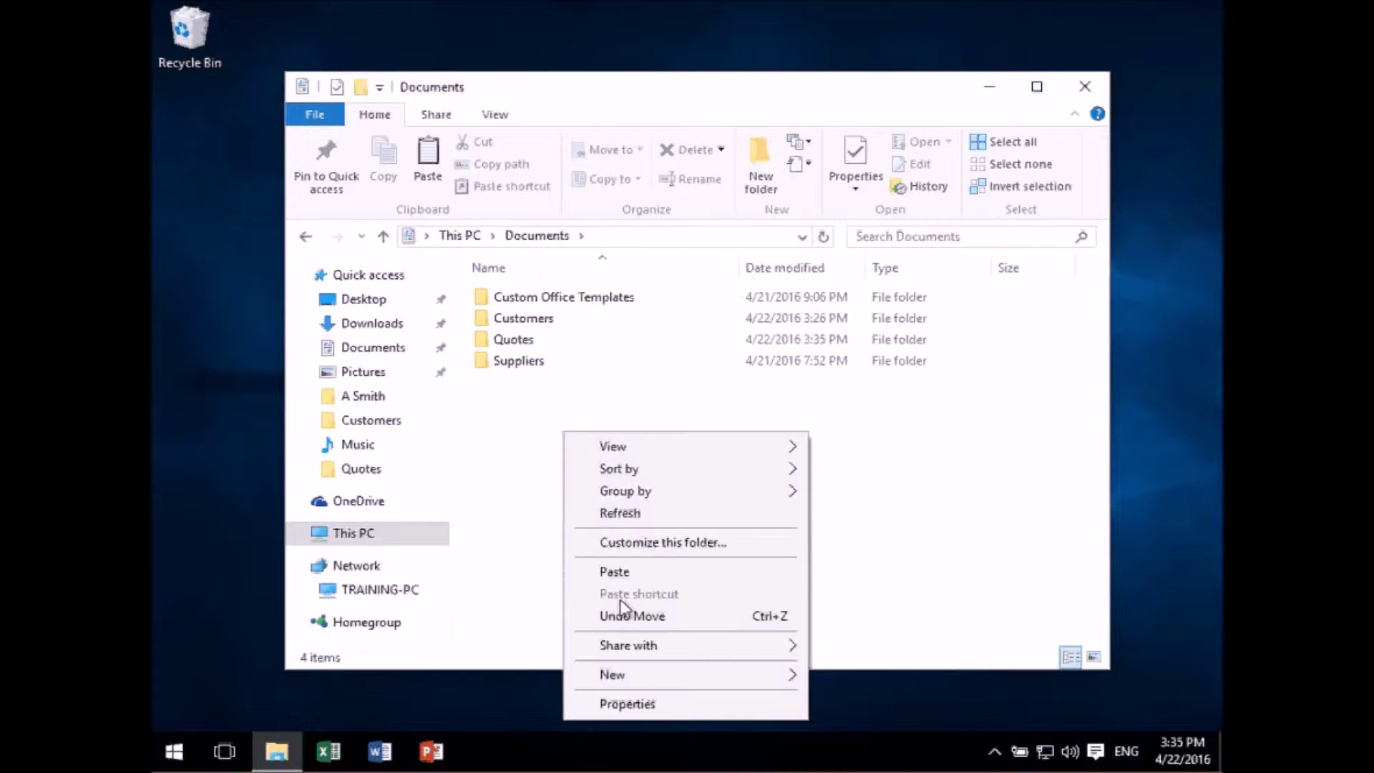
click(620, 577)
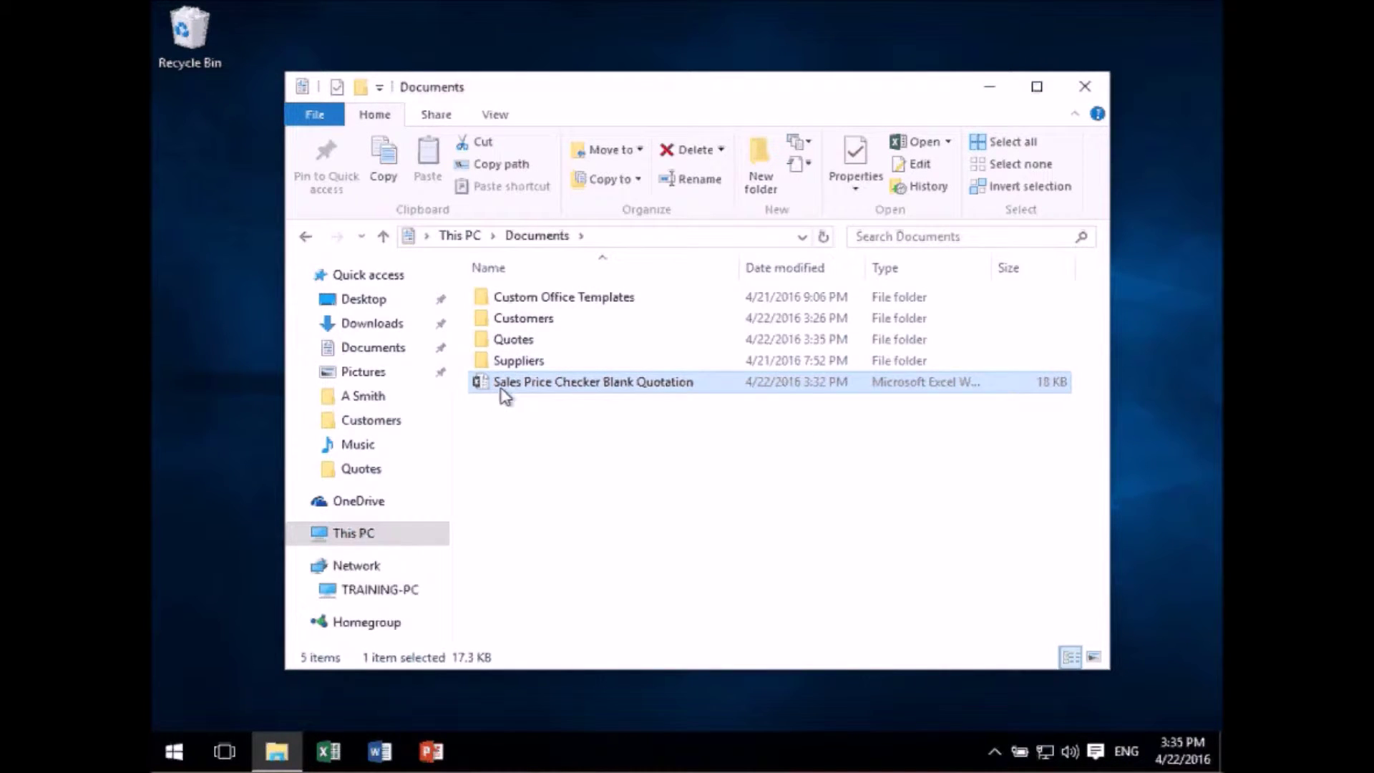
drag(501, 390, 512, 338)
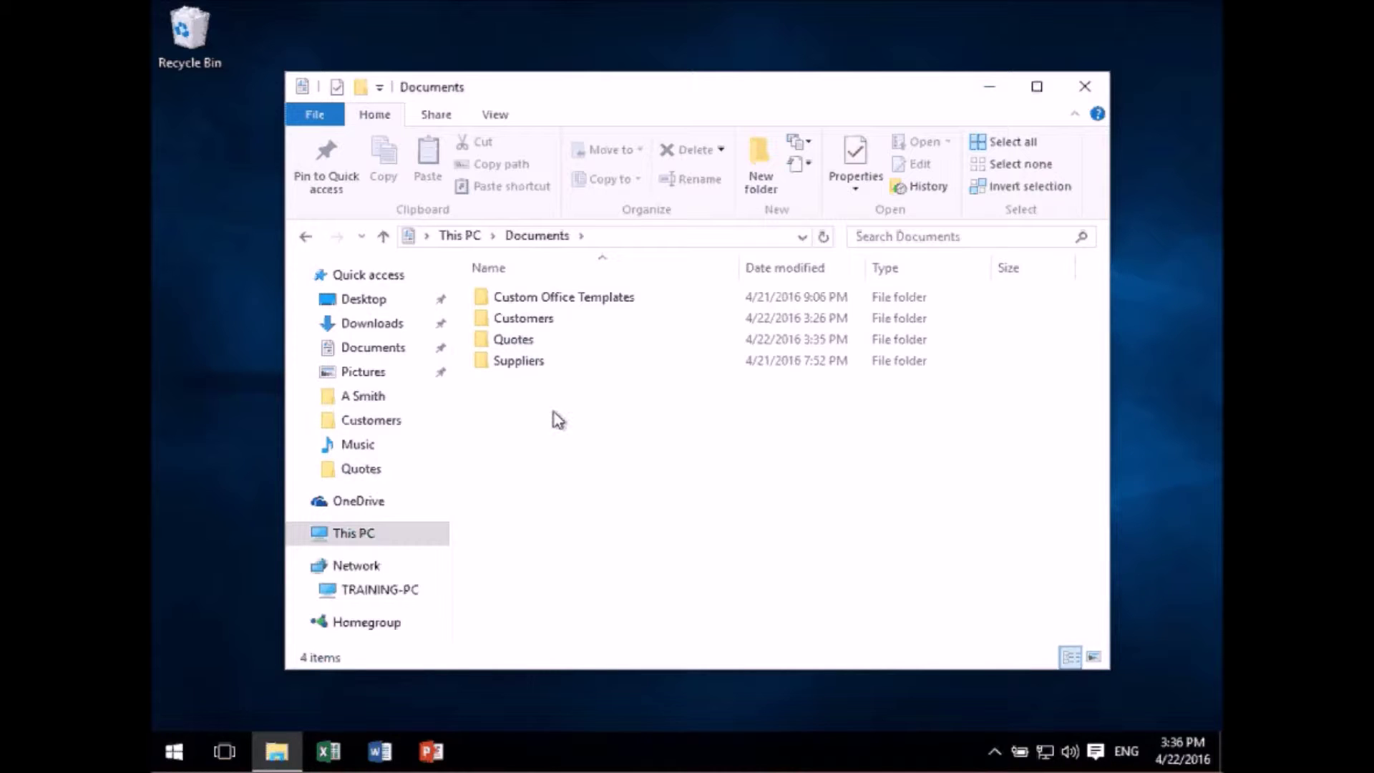
- Open Quotes, which now holds only the Sales Price Checker Blank Quotation
double_click(518, 340)
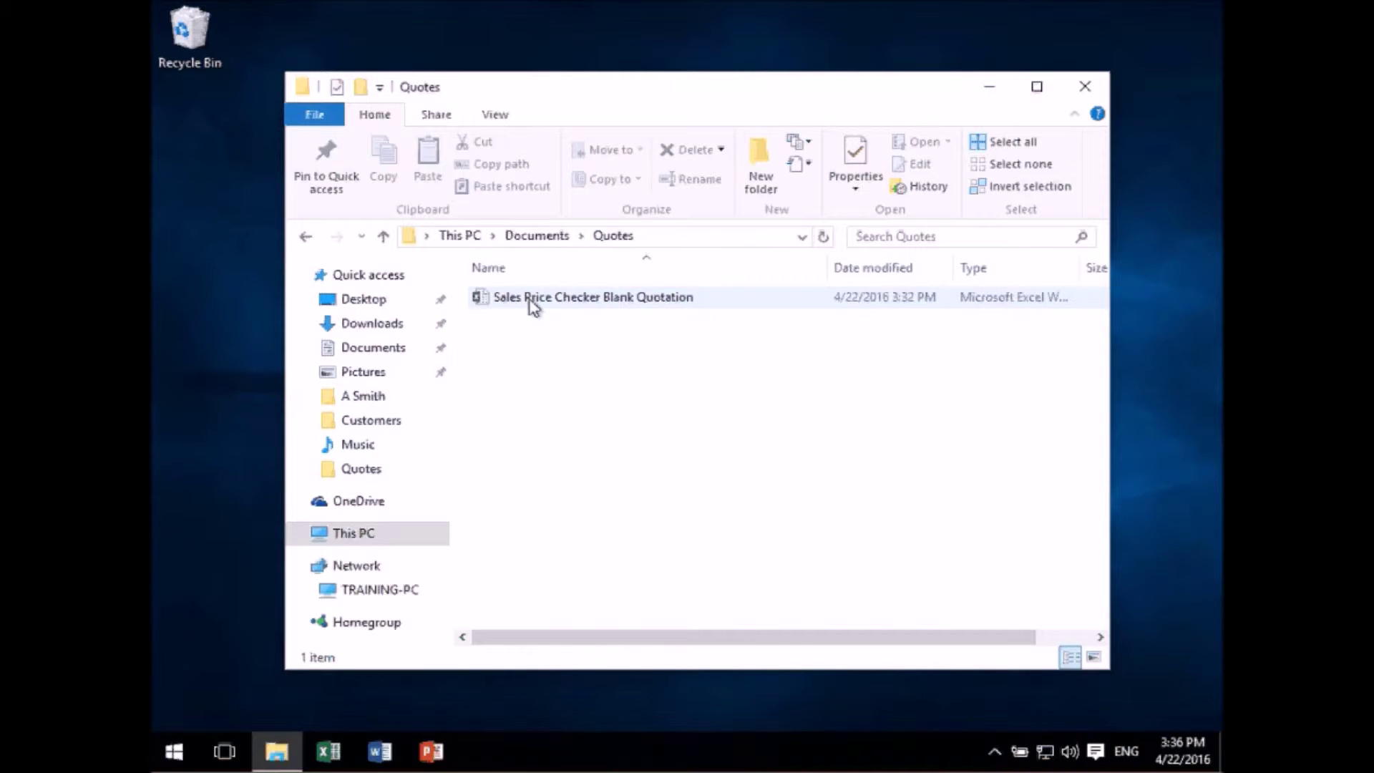
double_click(498, 300)
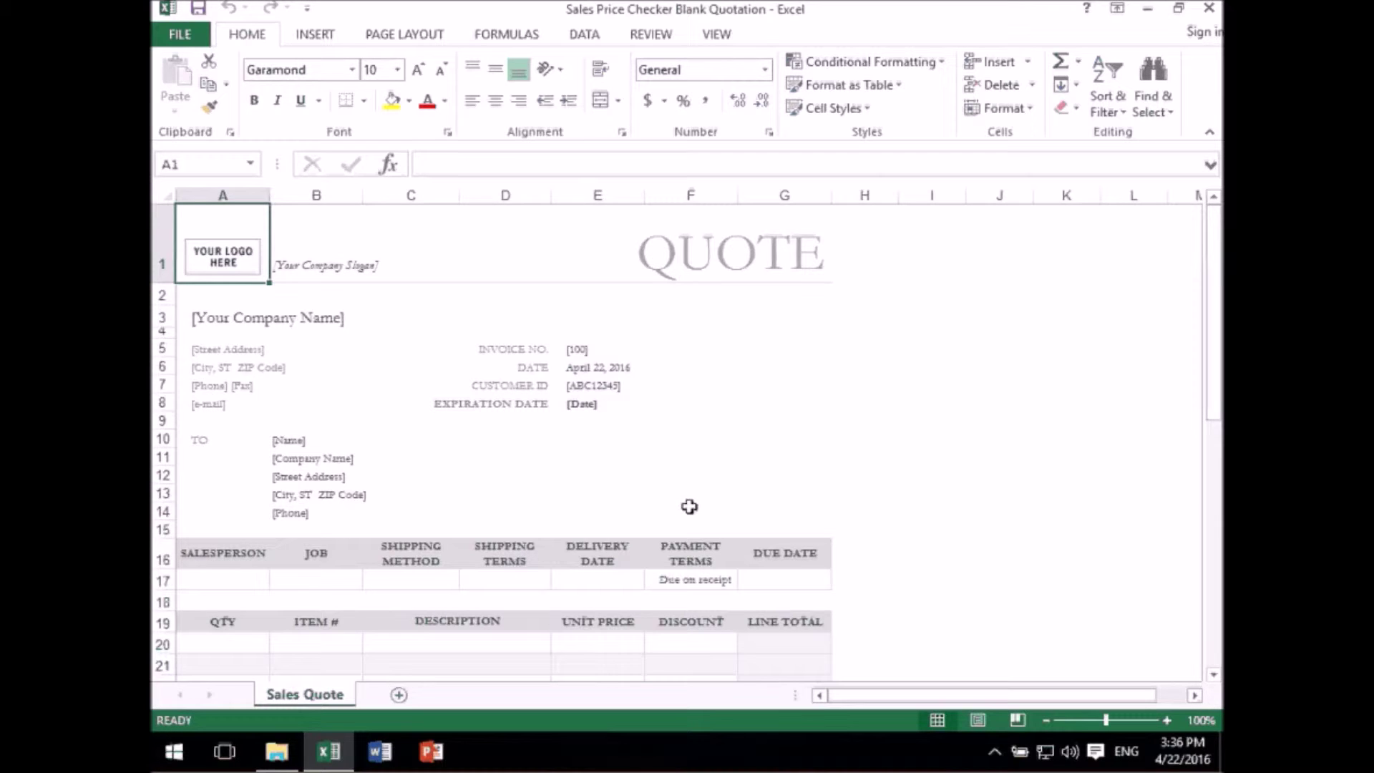
scroll(574, 492, down, 1)
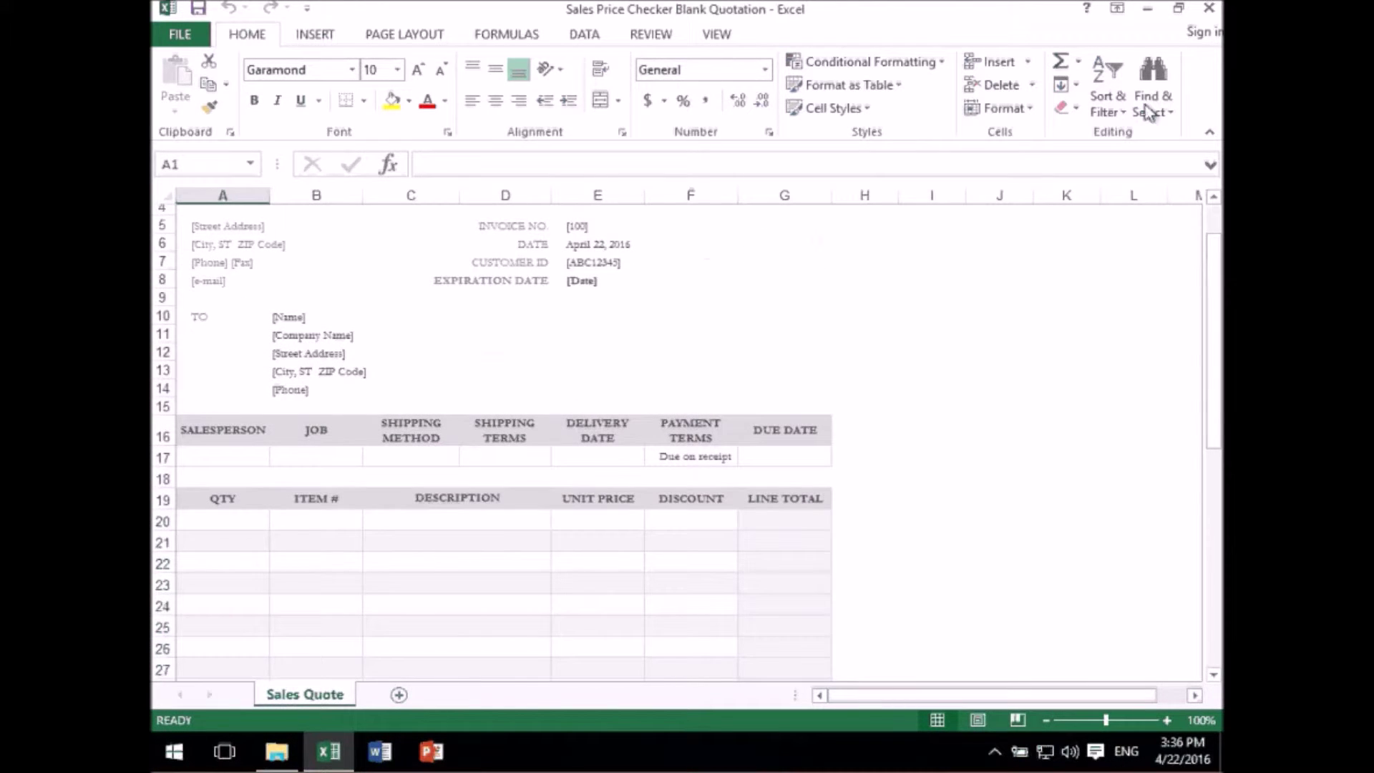
click(1210, 8)
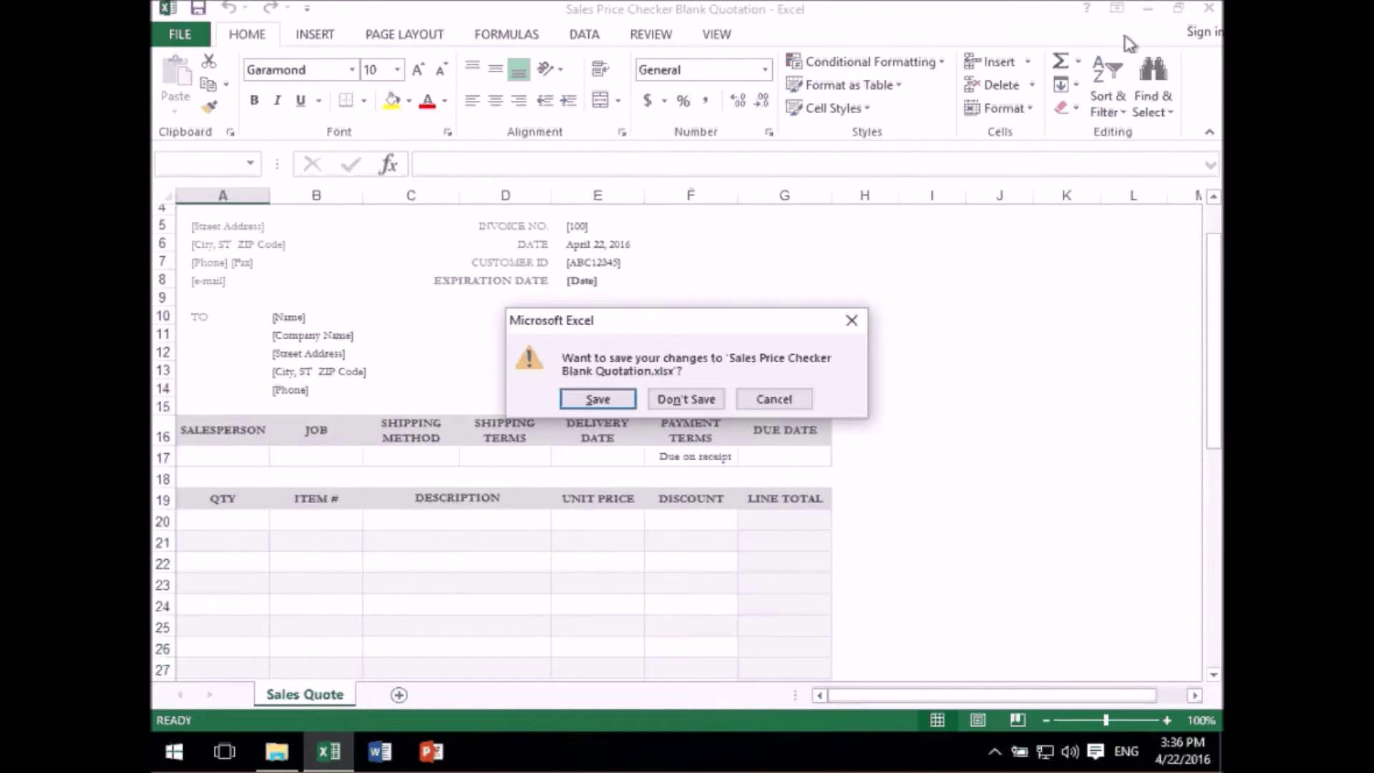
click(716, 400)
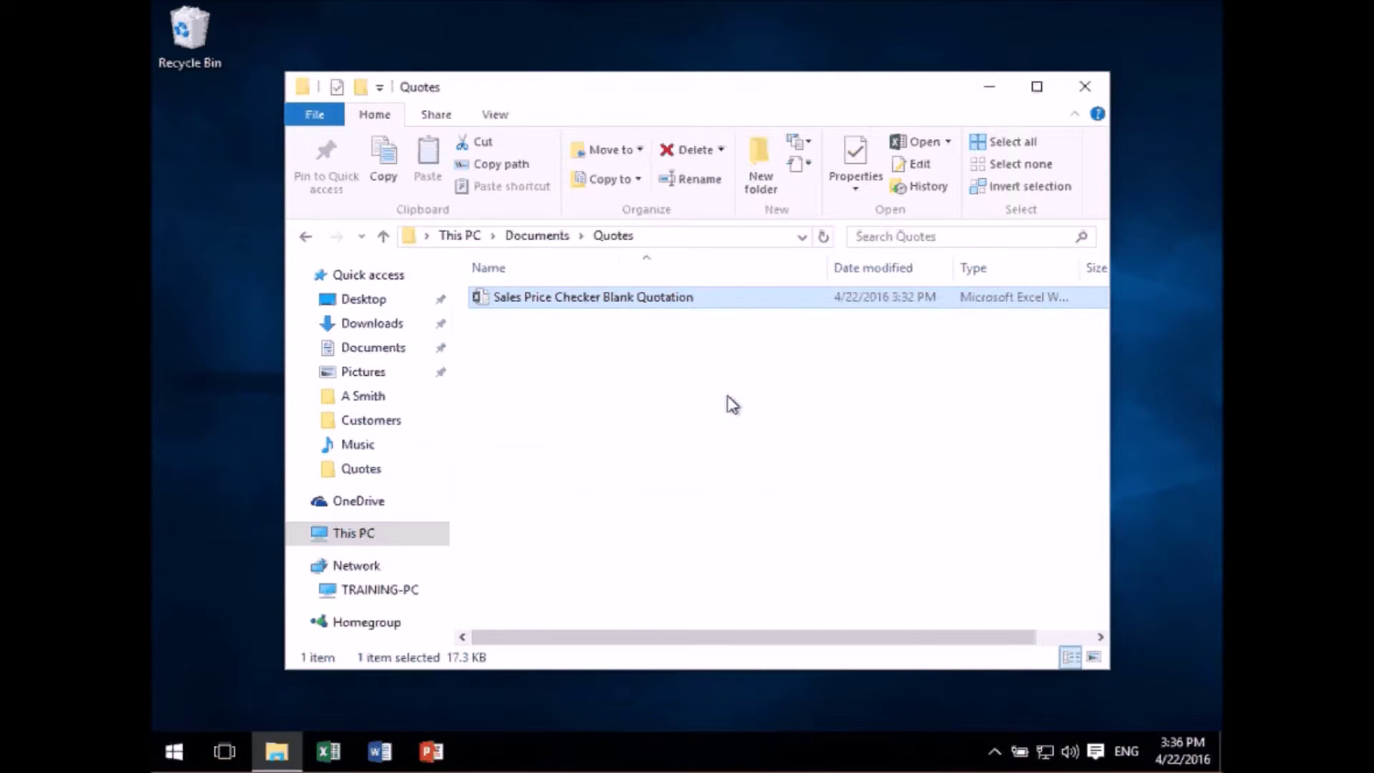
- Copy and paste the blank quotation in Quotes, creating 'Sales Price Checker Blank Quotation - Copy'
click(569, 358)
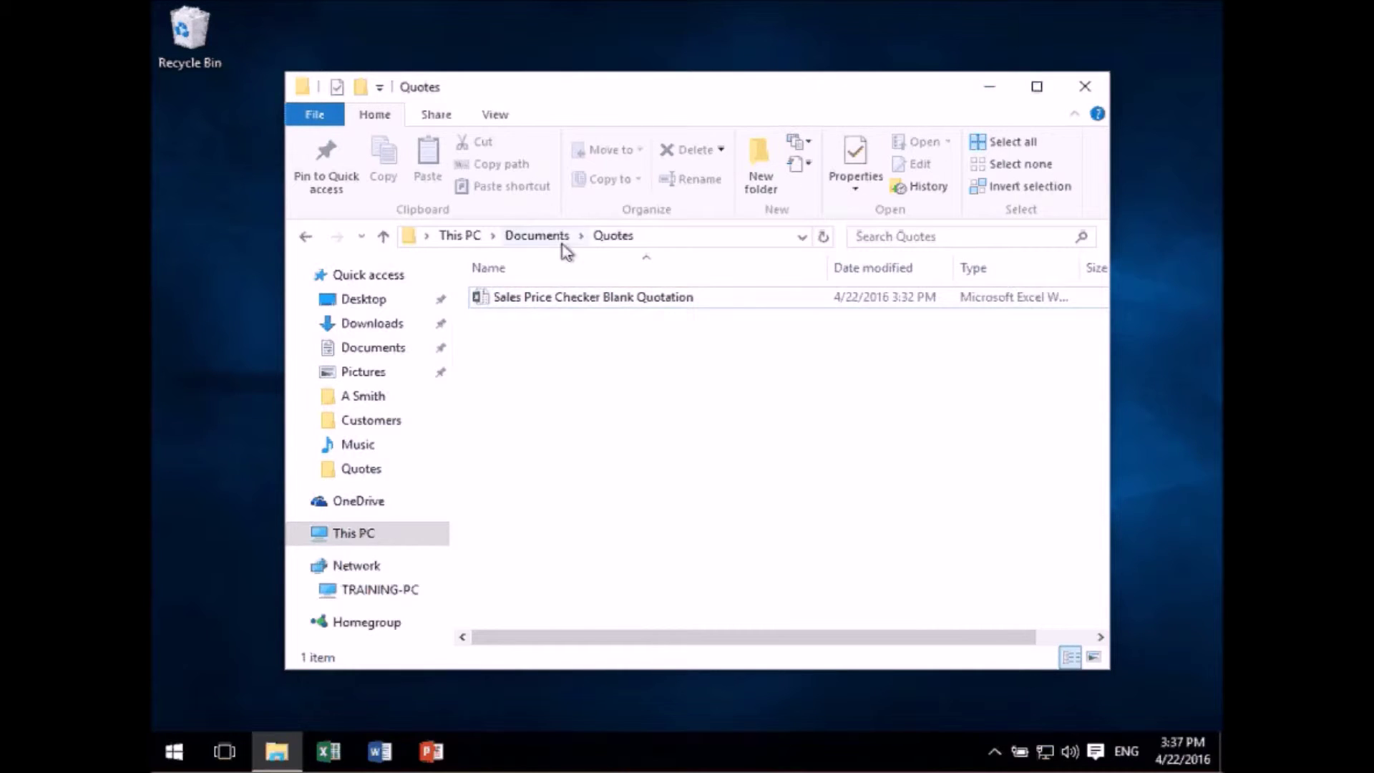
right_click(522, 300)
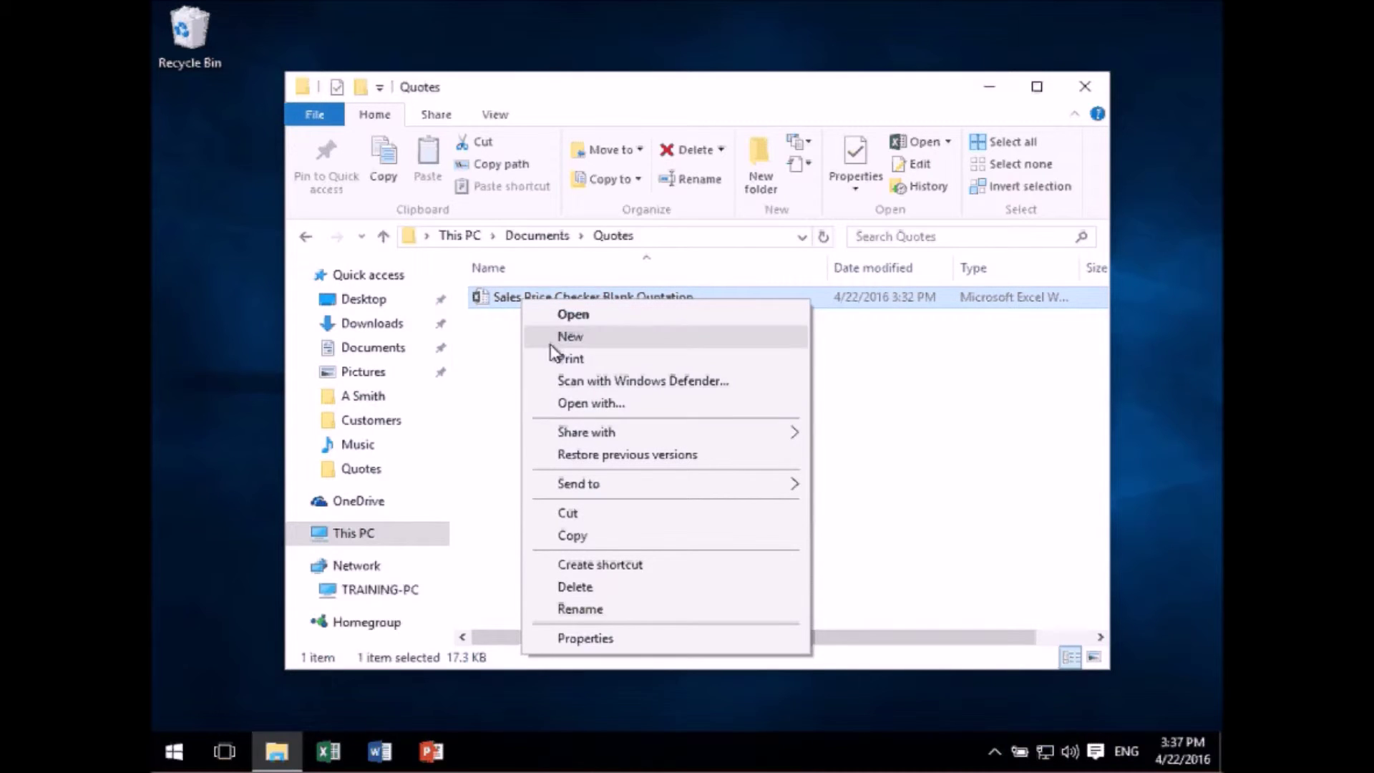
click(572, 535)
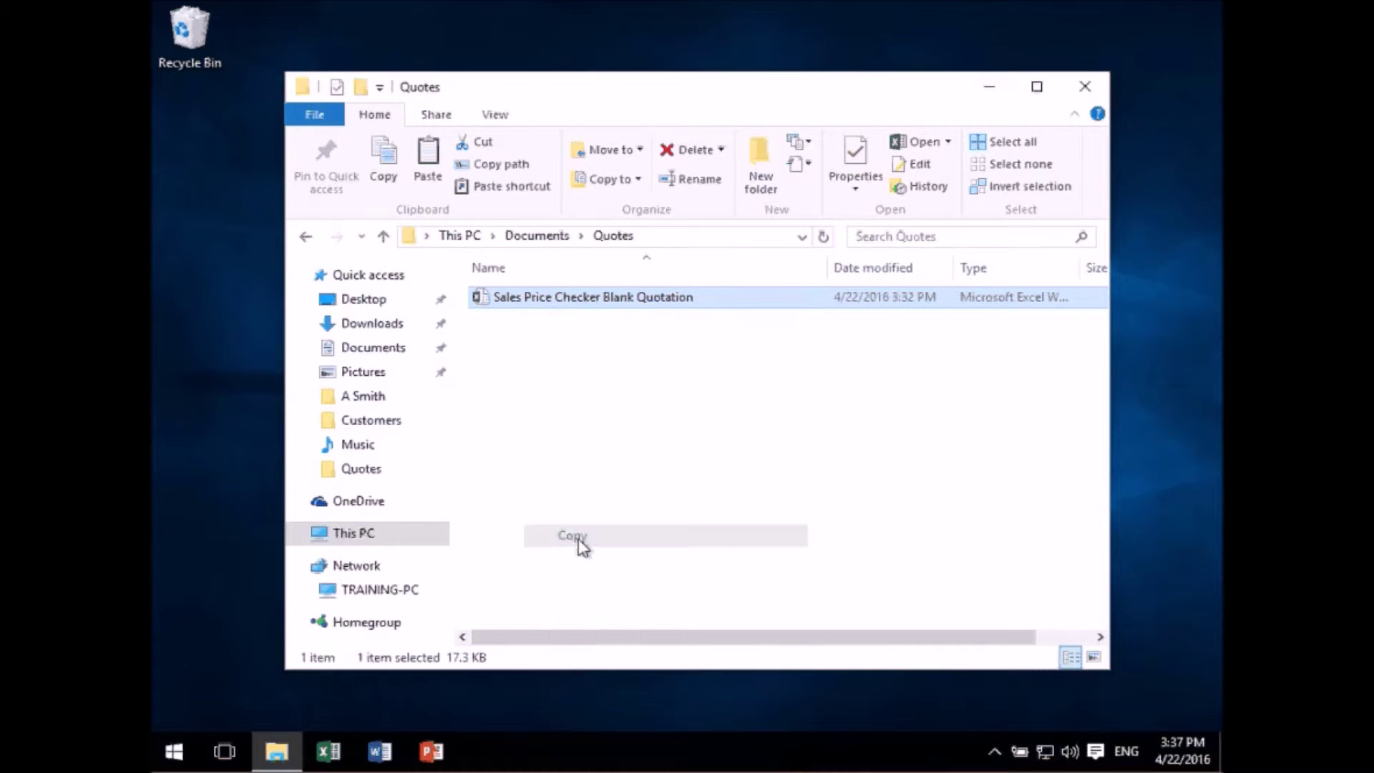
click(557, 382)
right_click(556, 381)
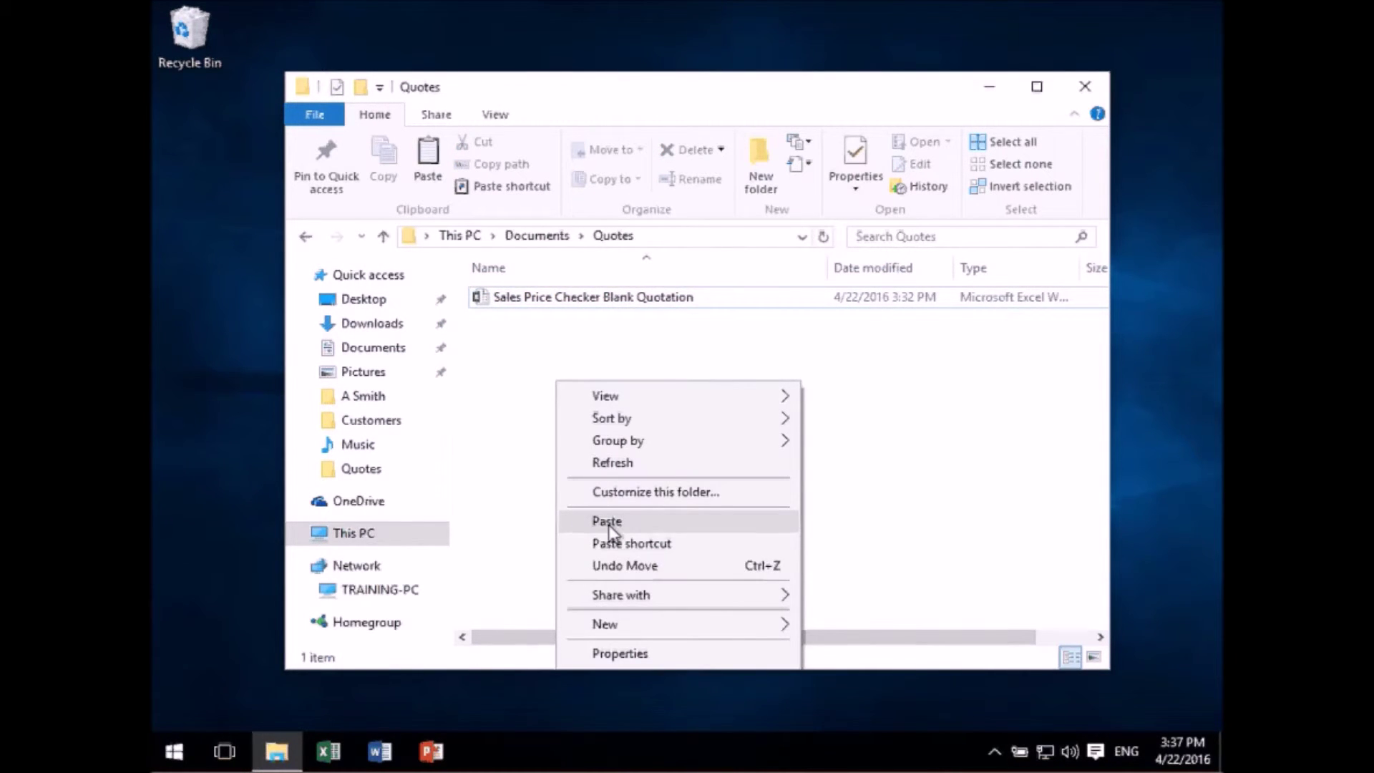
click(610, 522)
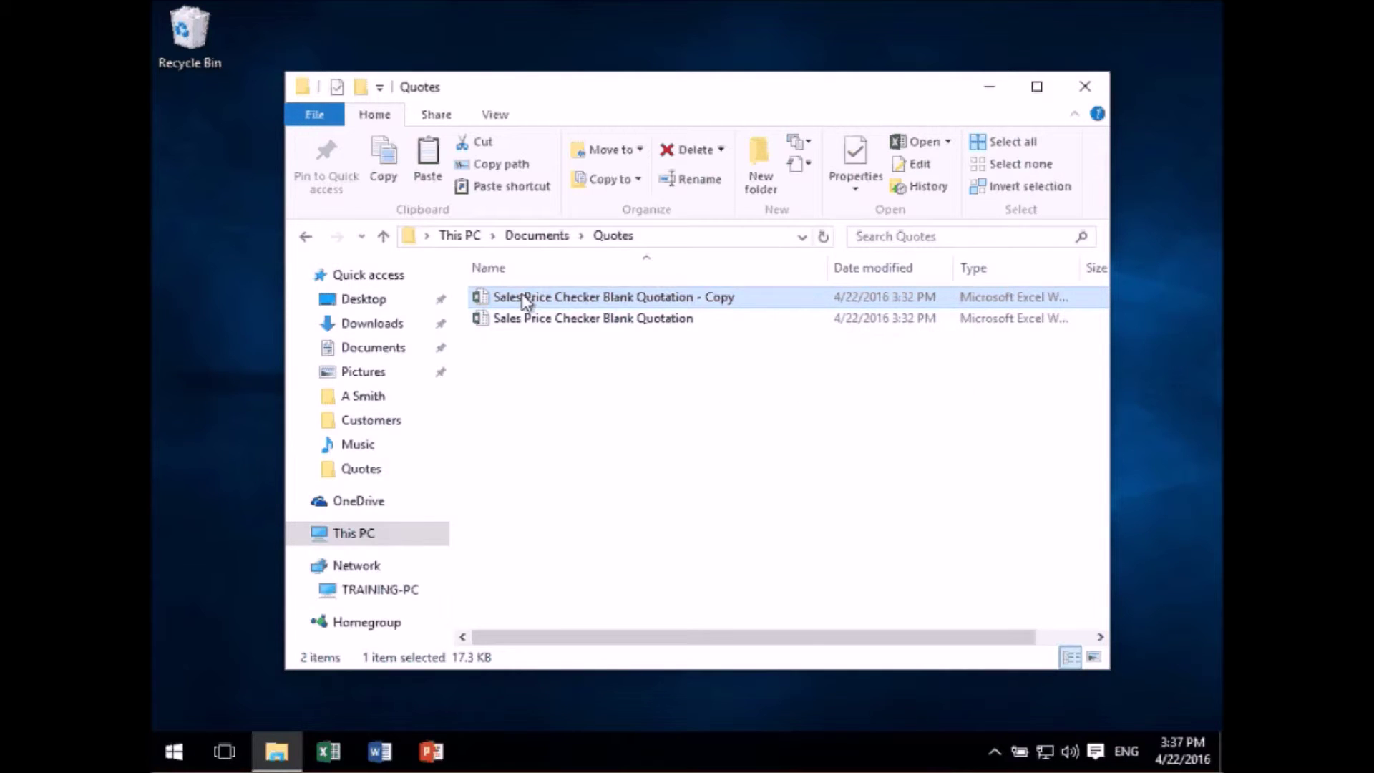
right_click(525, 300)
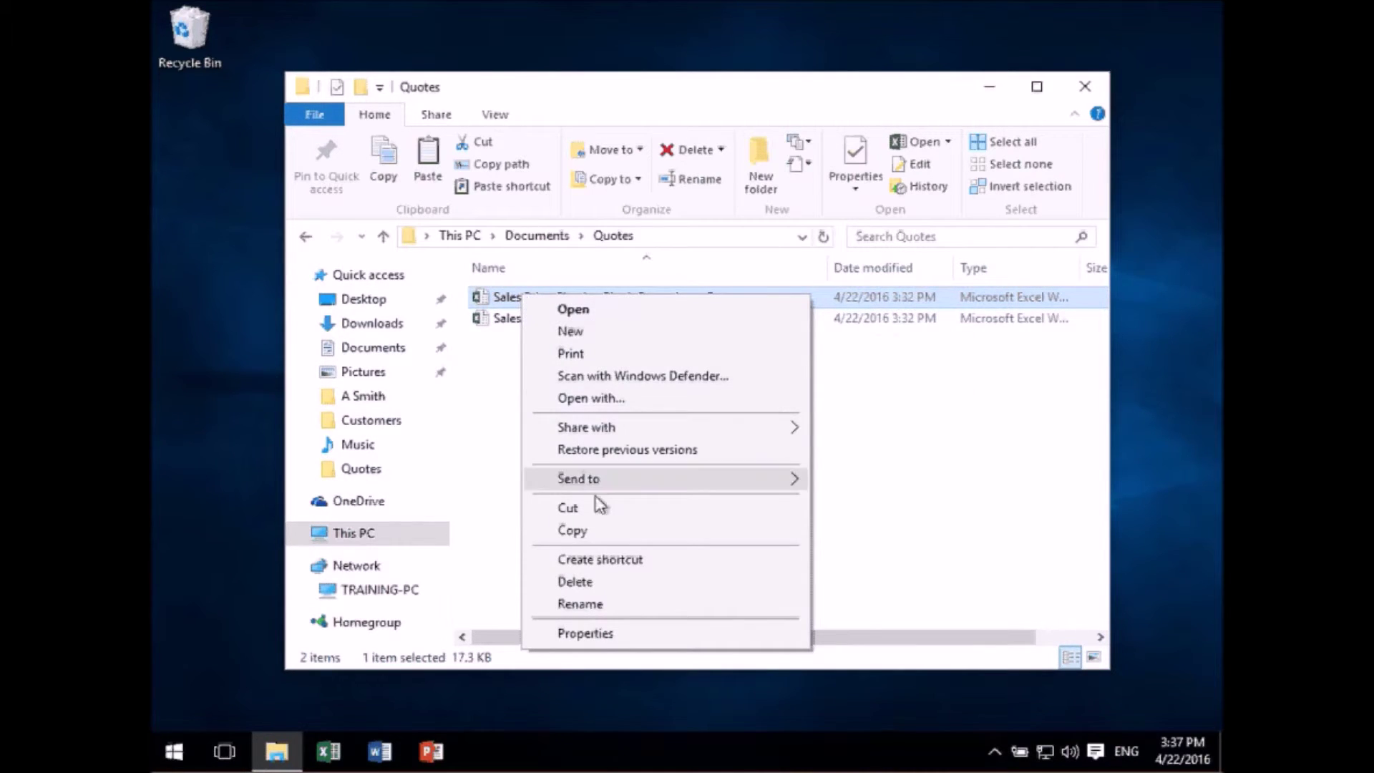
- Rename the copied quotation file to the customer's name
click(587, 605)
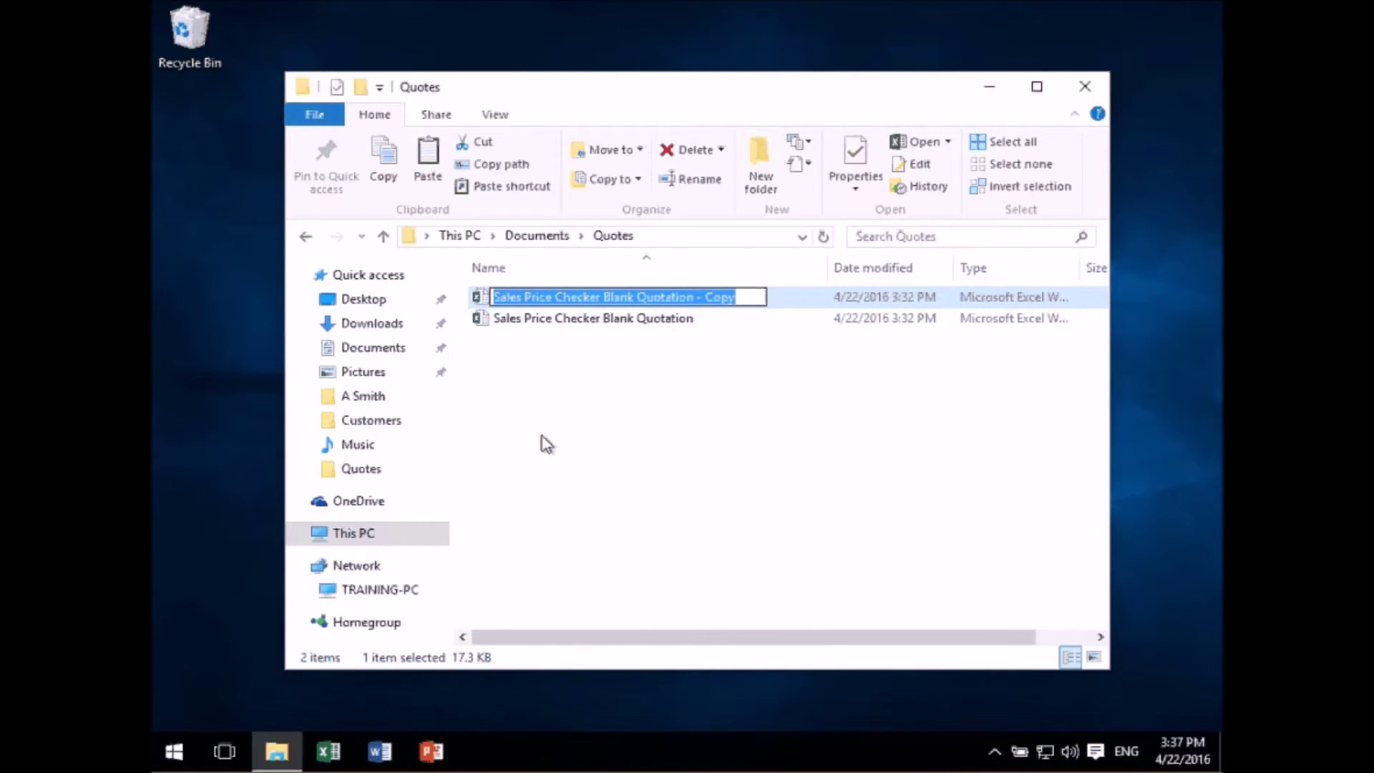
key(BackSpace)
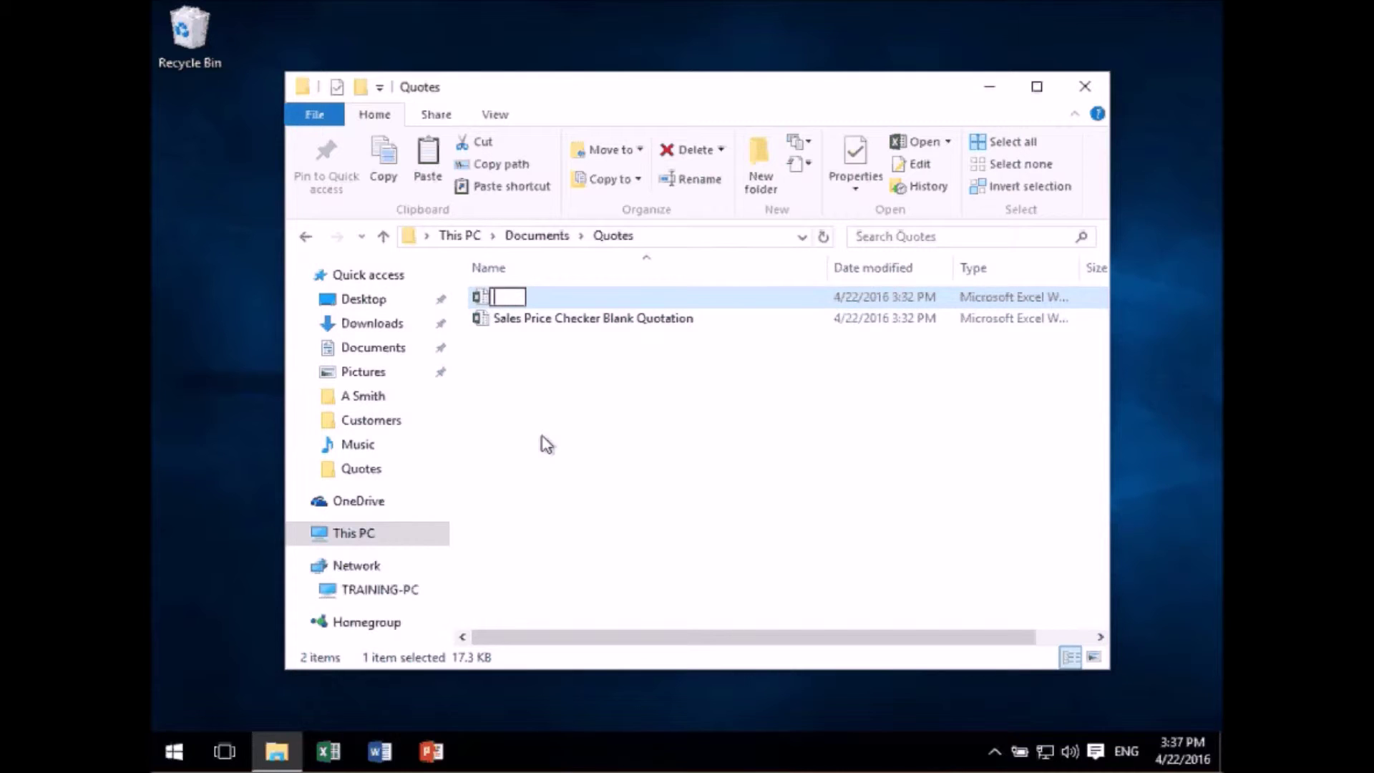
text(R Middleton)
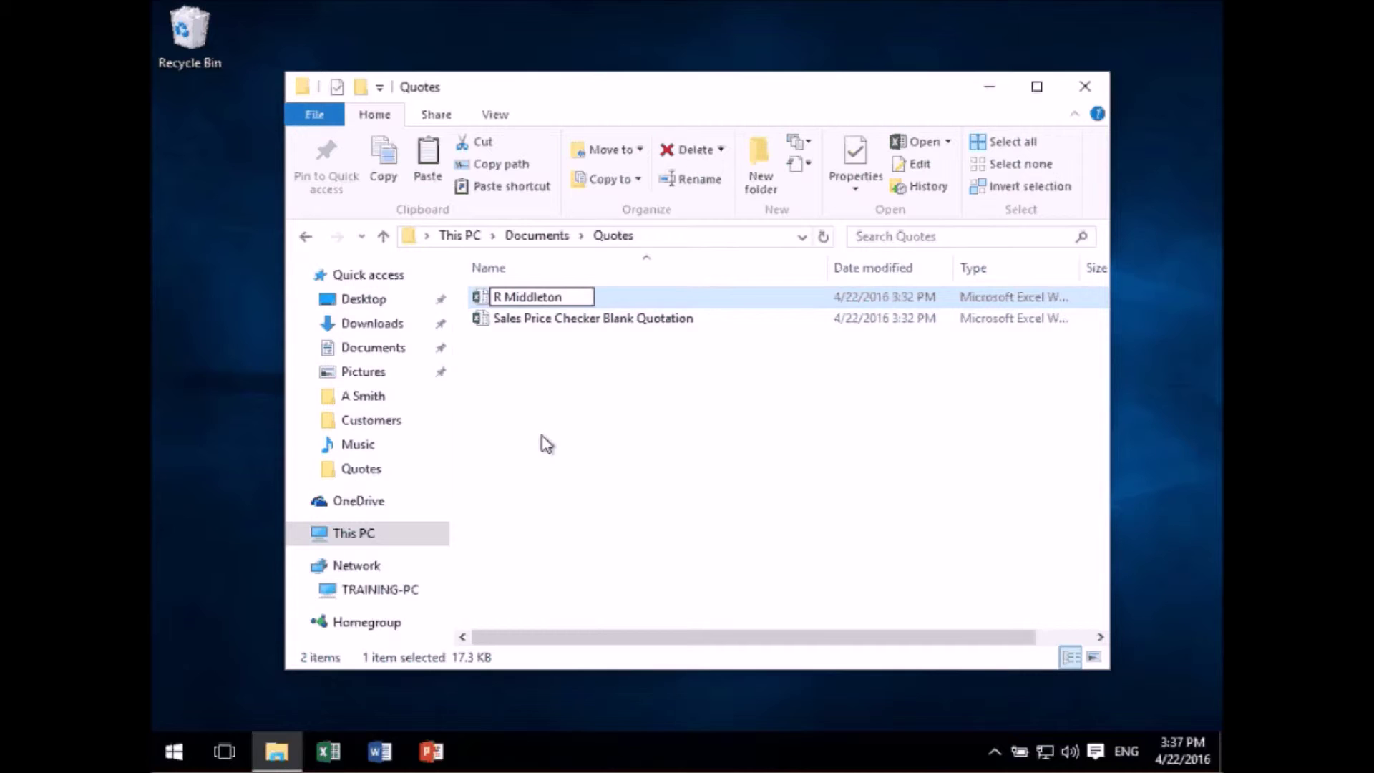
key(Return)
key(ctrl+c)
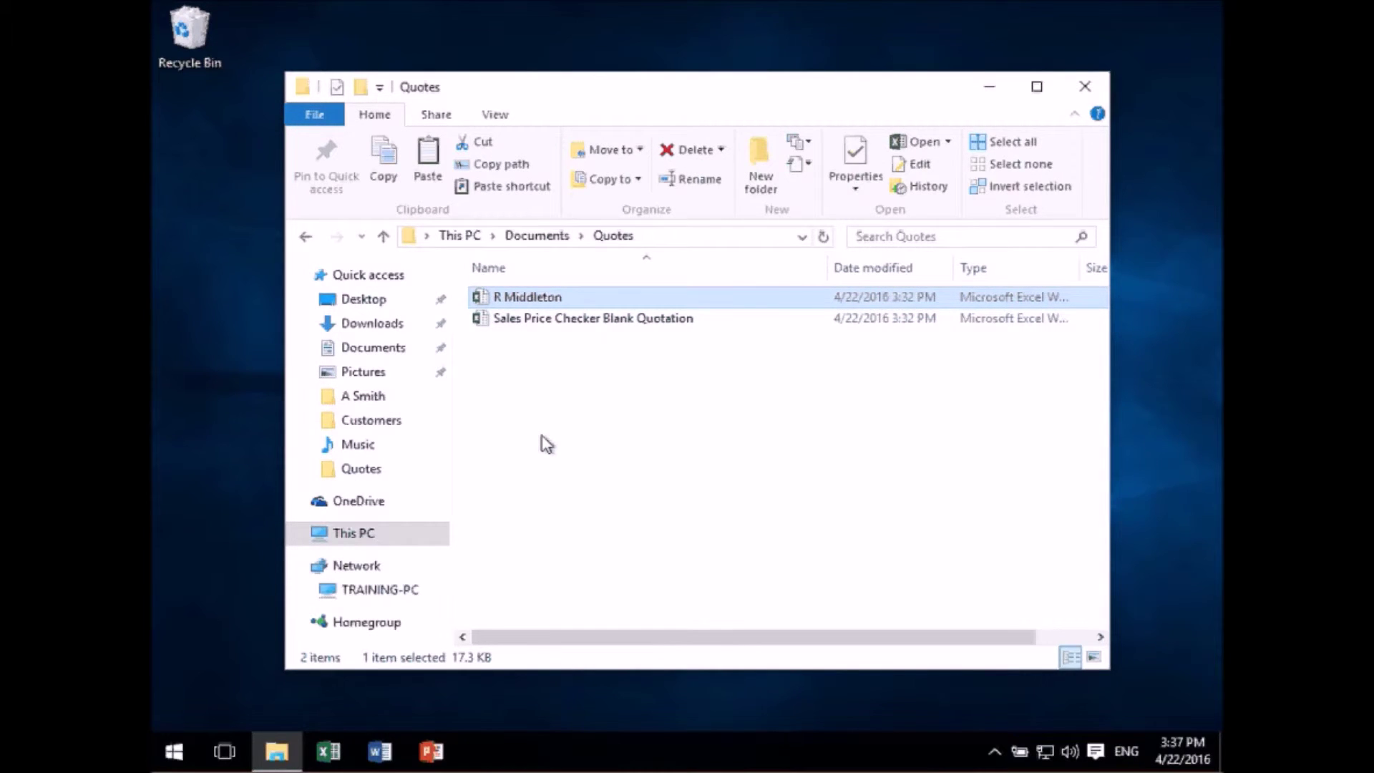
- Fill the customer's name, address and phone into B10–B14 of the quote, then save and close
double_click(547, 300)
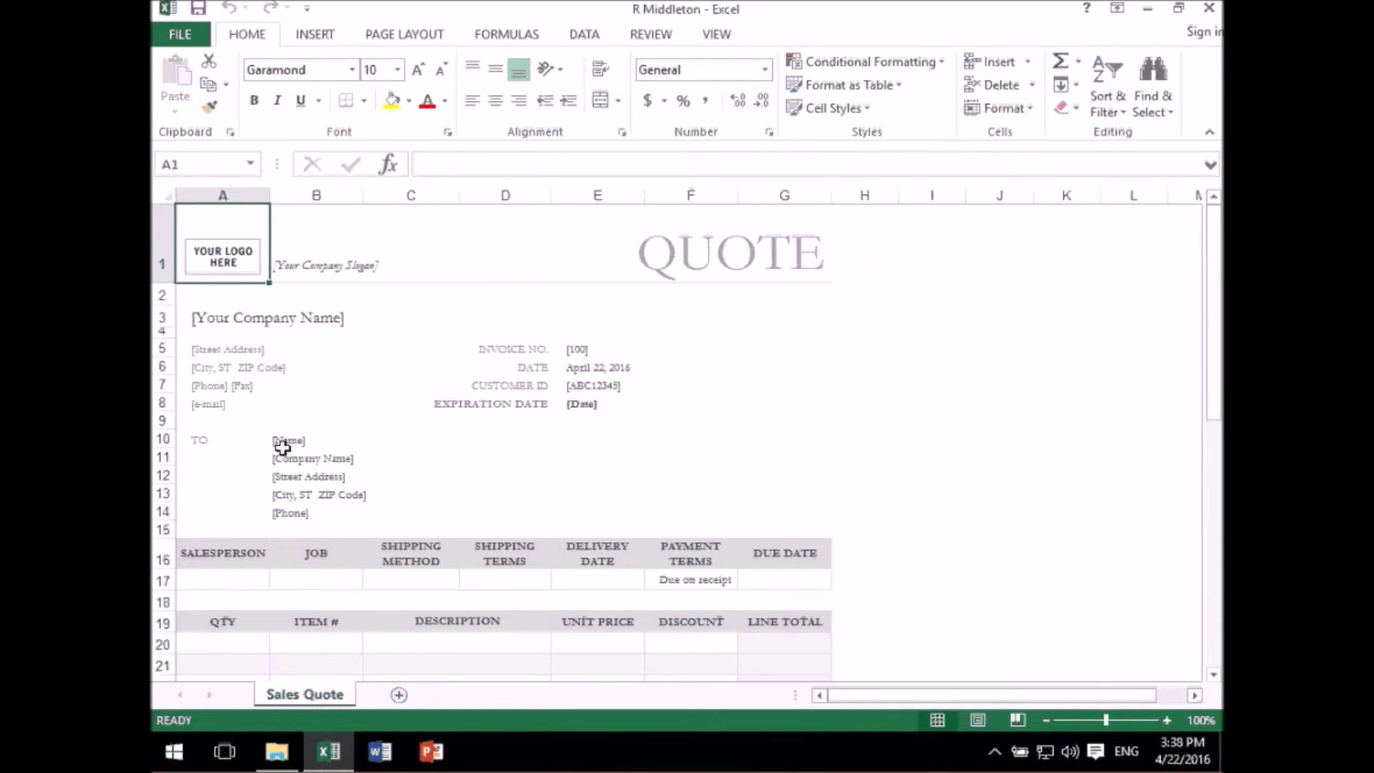
click(287, 456)
click(433, 438)
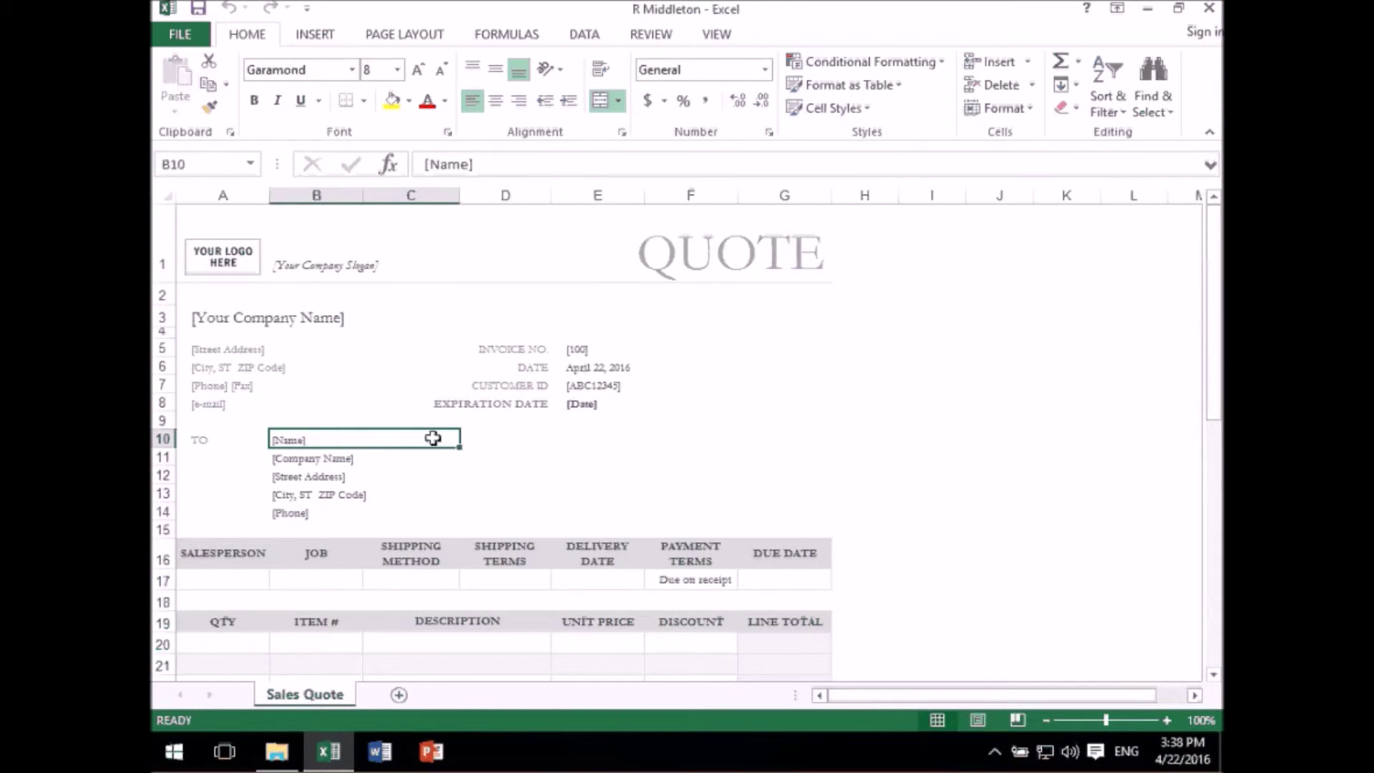
text(R Middleton)
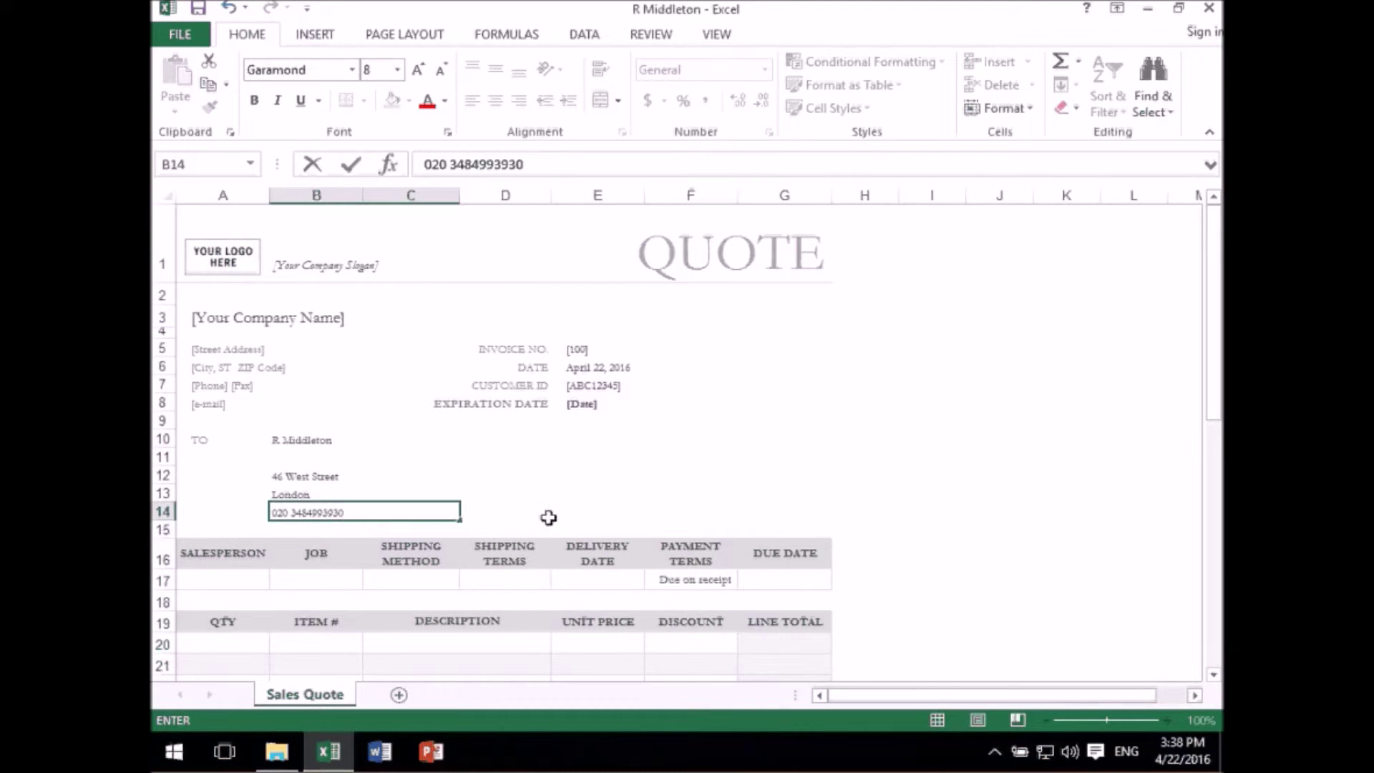
click(548, 517)
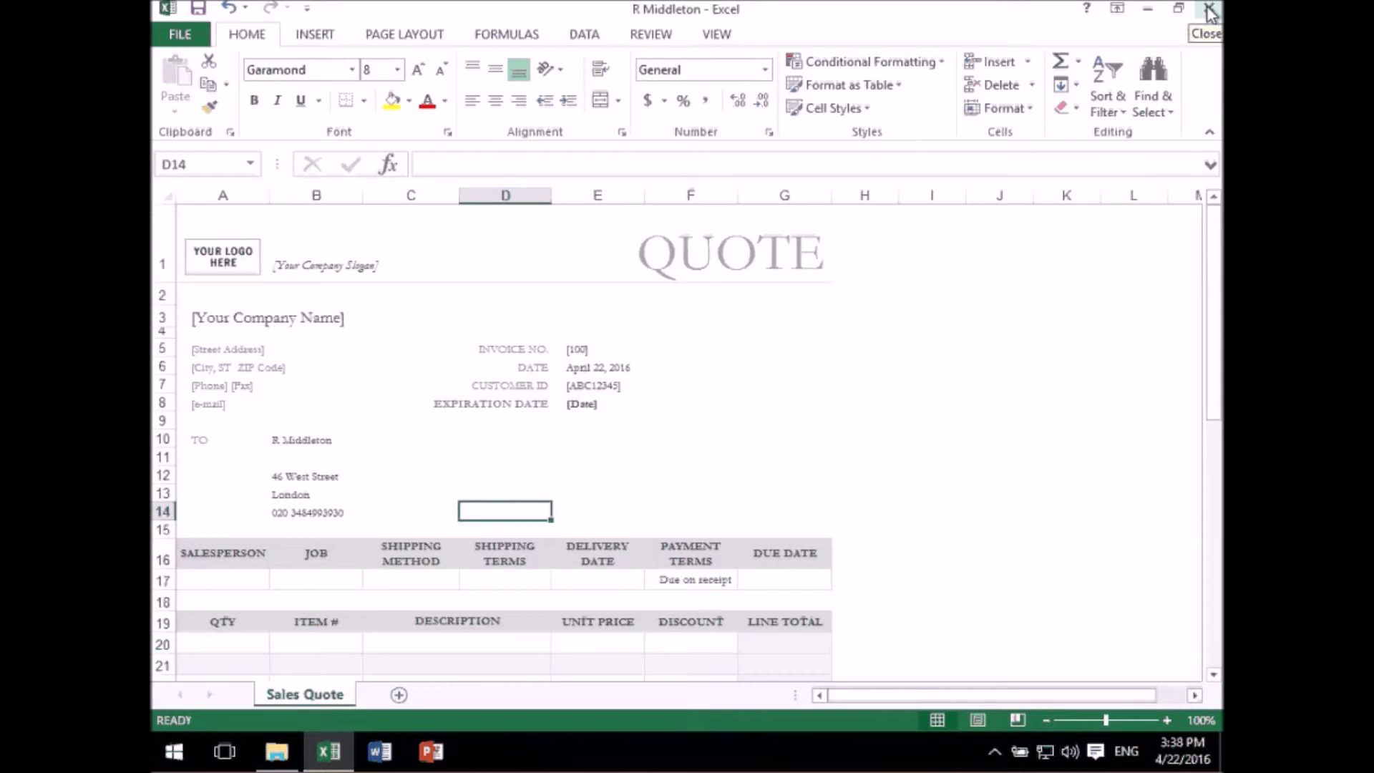
click(1210, 10)
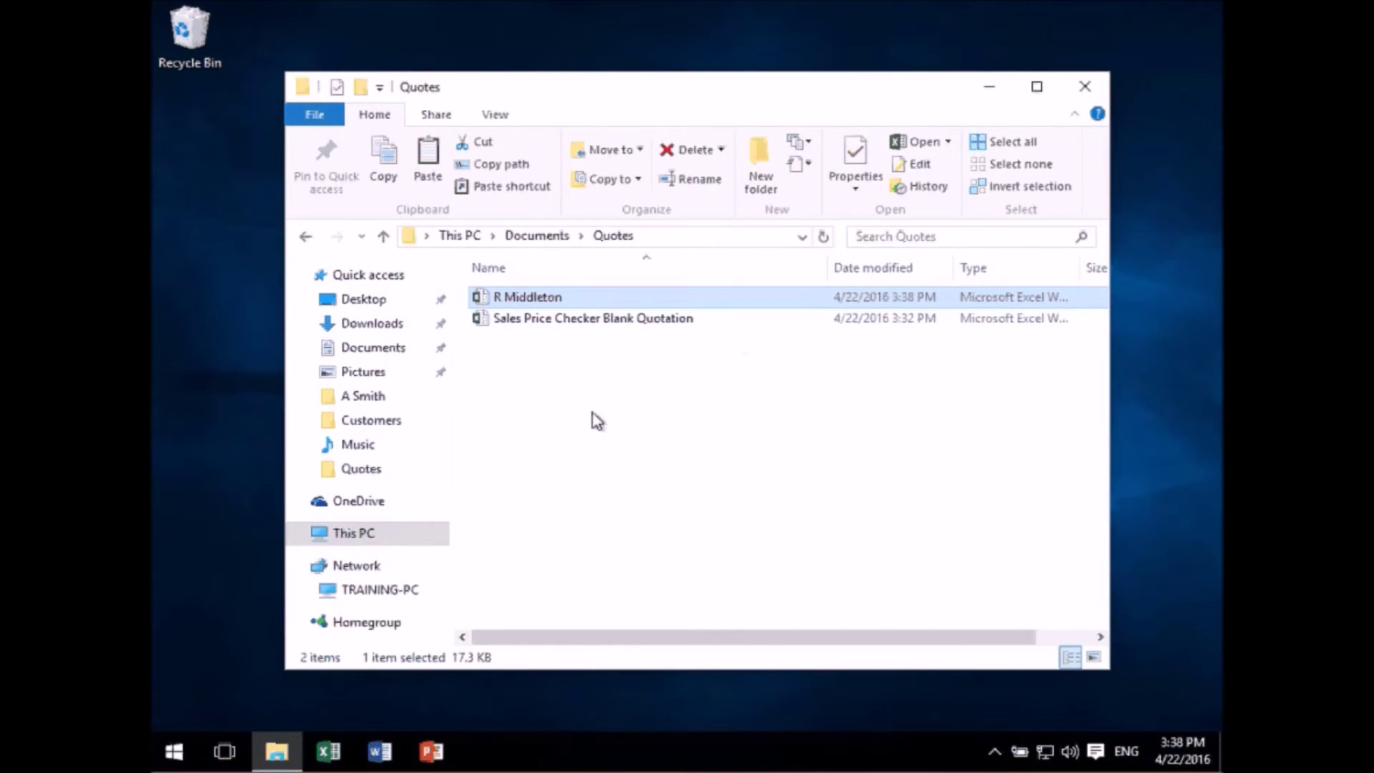
- Open the blank quotation workbook to review it, then close it without saving
click(591, 413)
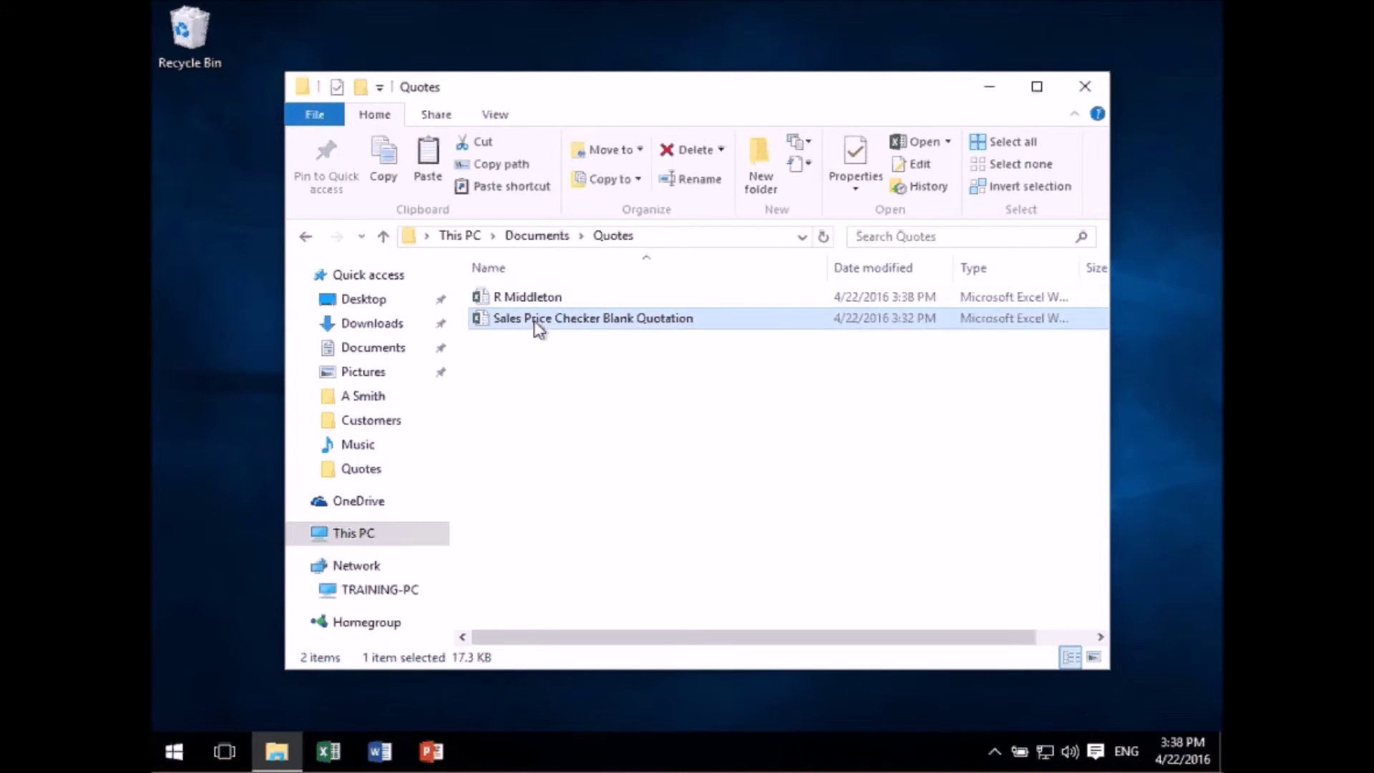
double_click(537, 324)
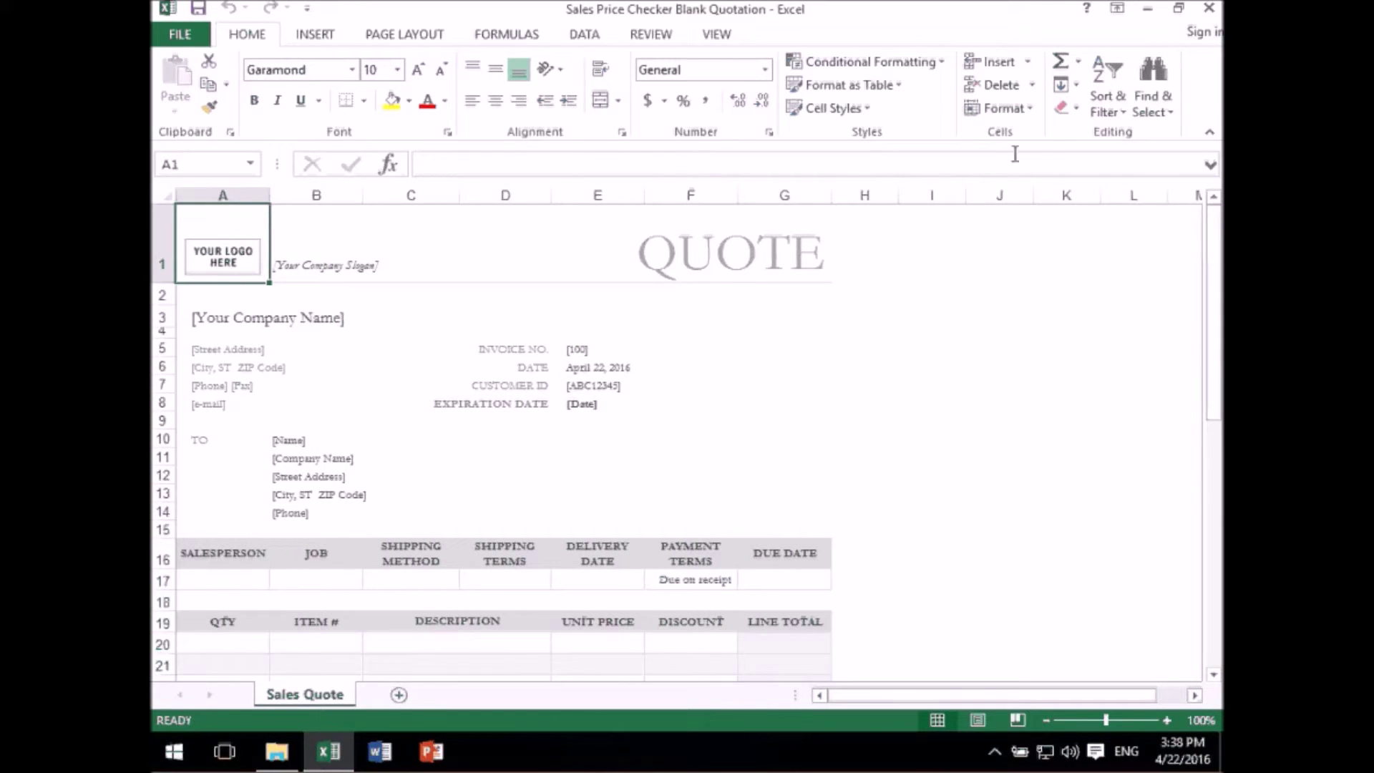
click(1210, 8)
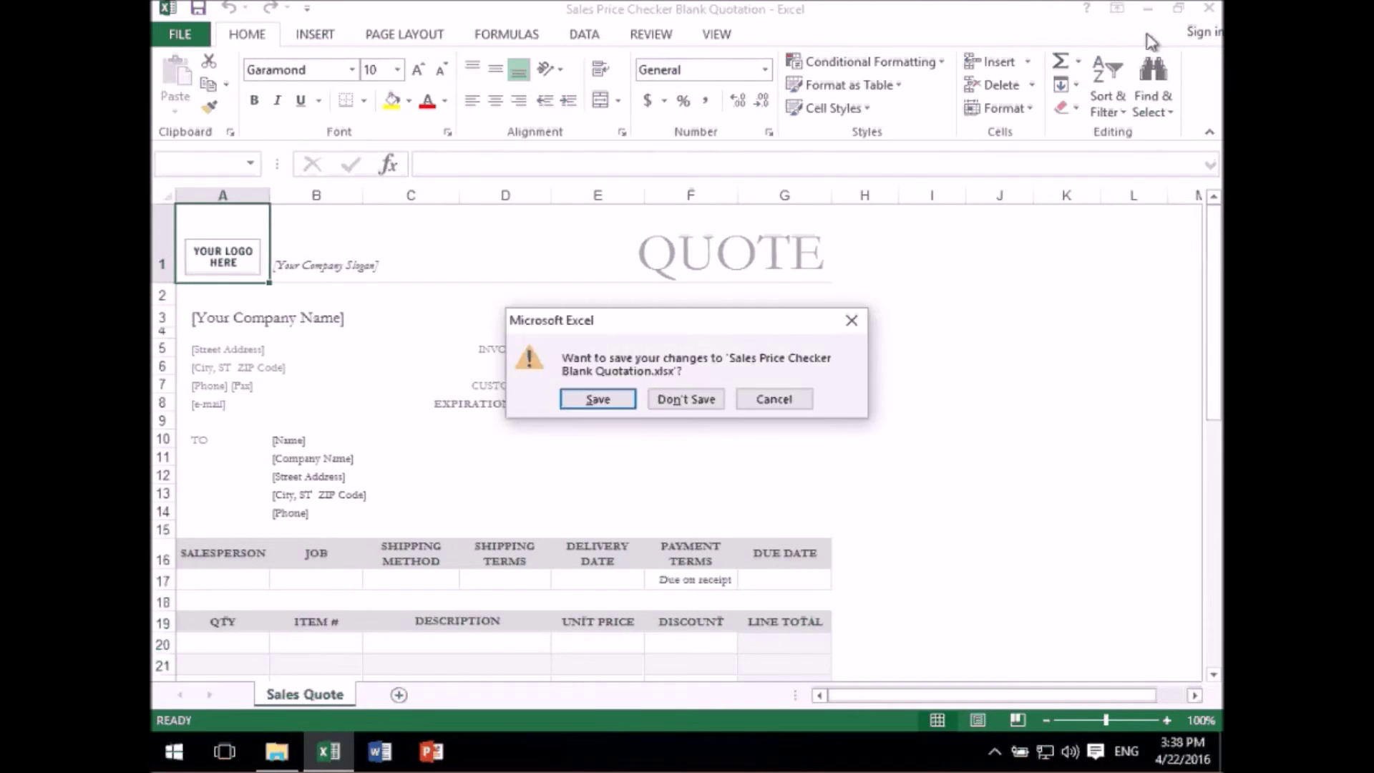
click(686, 399)
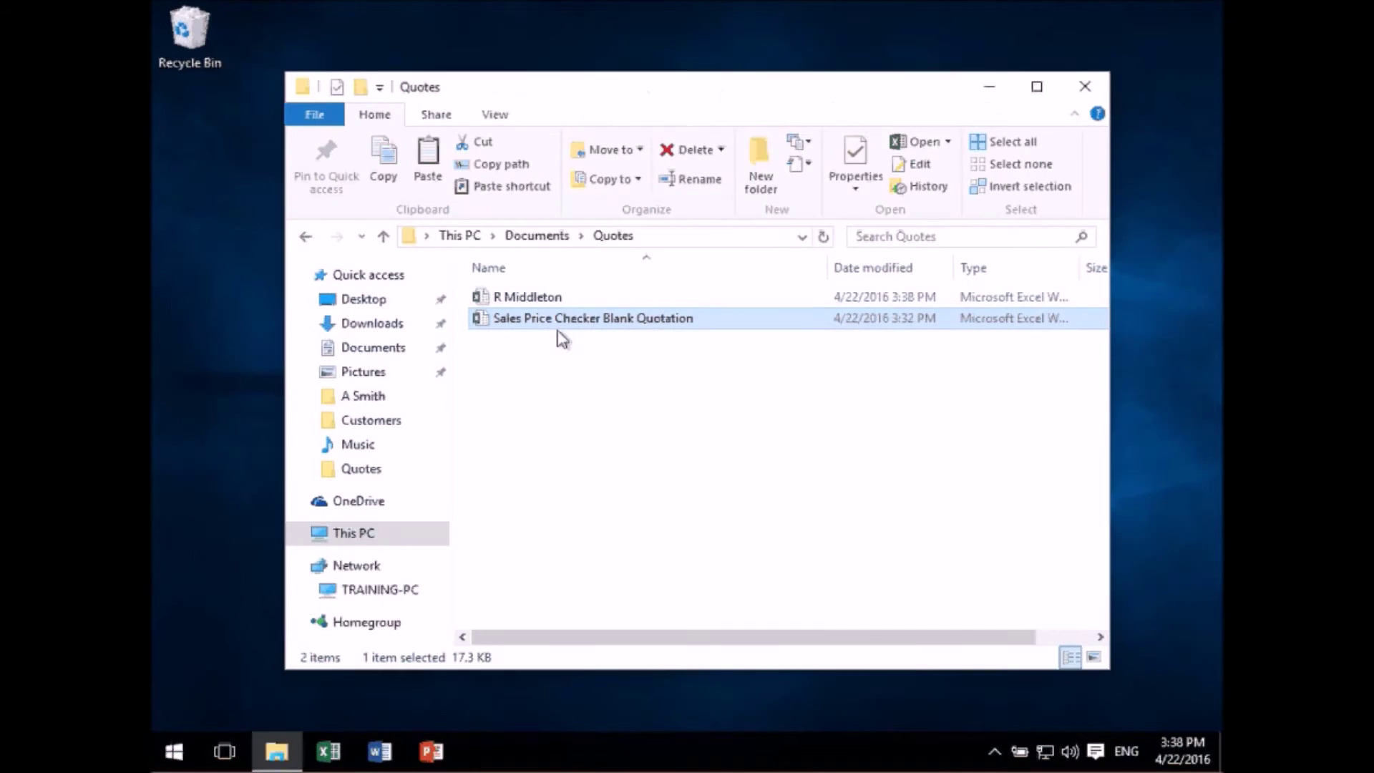
- Review the first customer's quote workbook and close it without saving
double_click(538, 302)
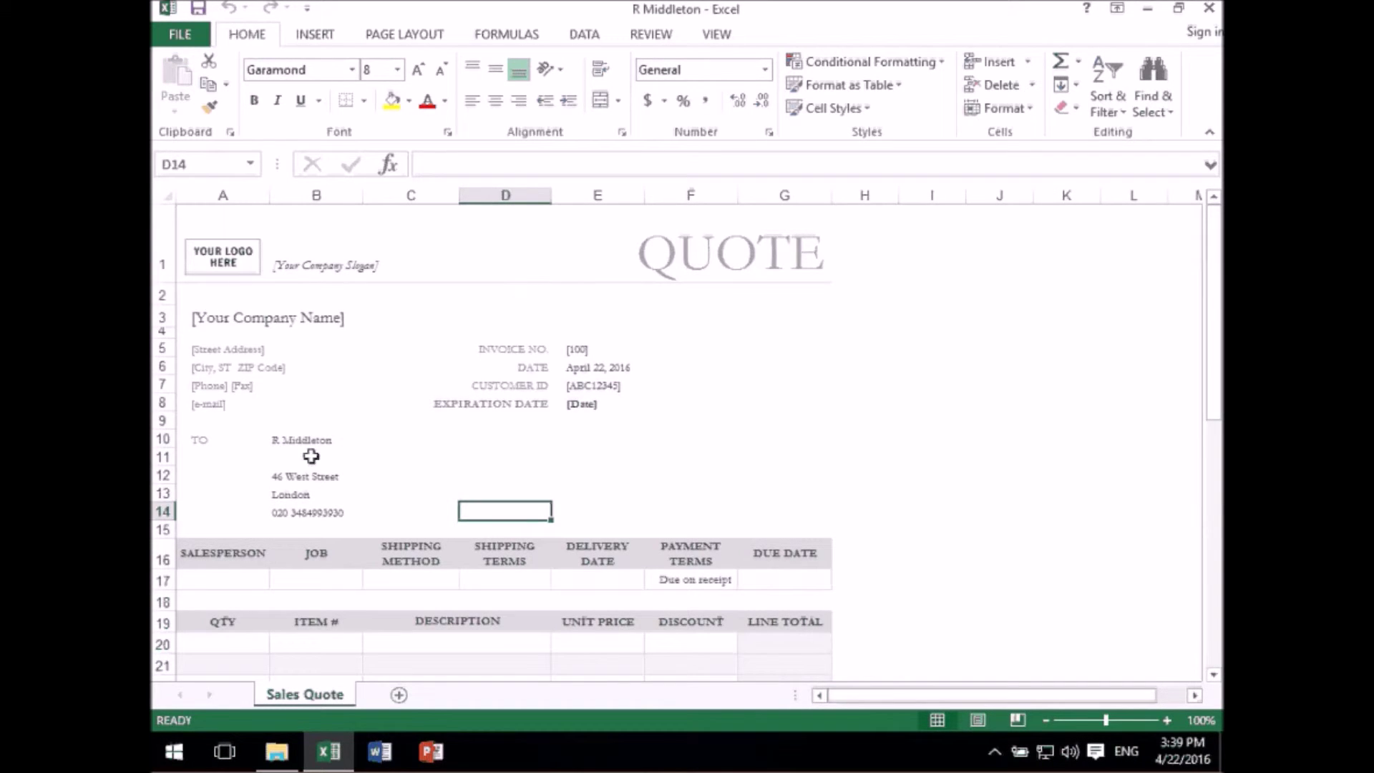
click(1209, 8)
key(n)
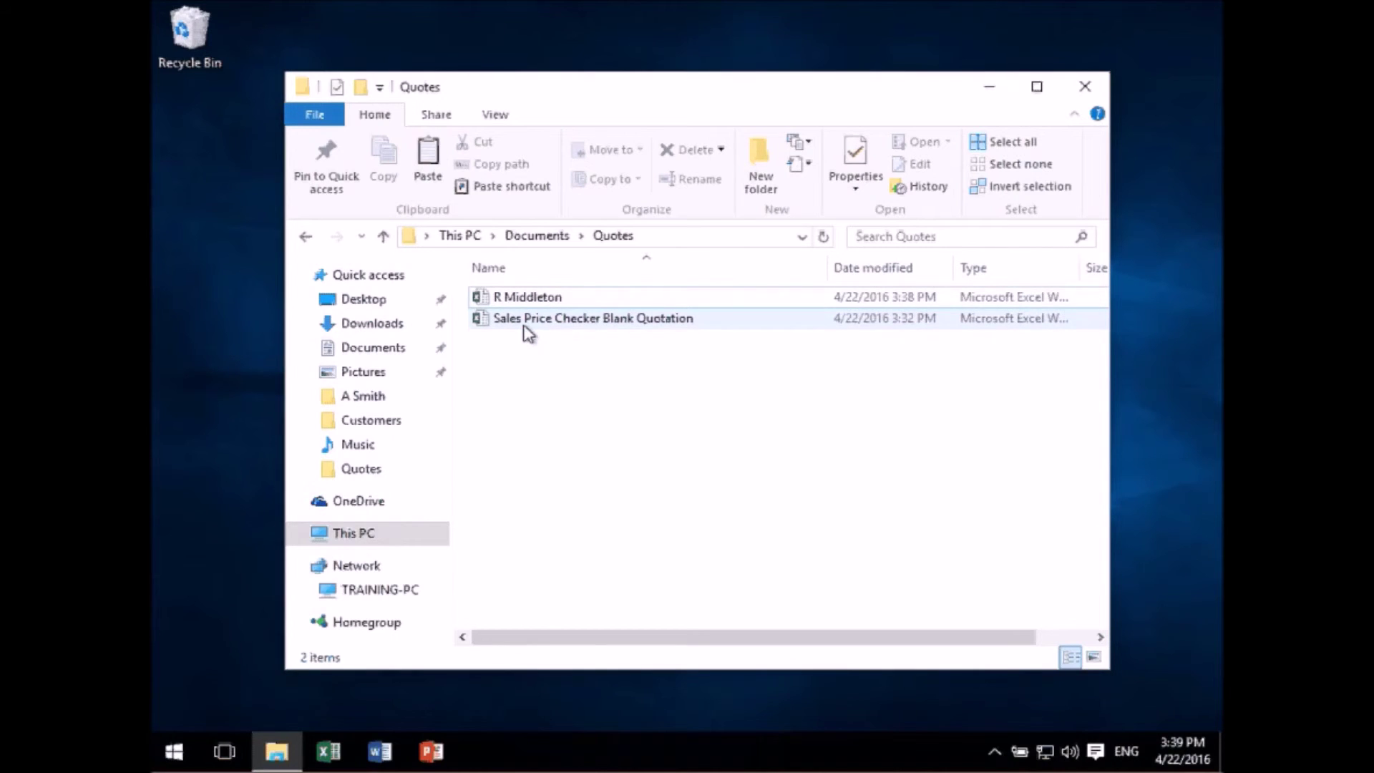
- Open the blank quotation and save a copy into the Quotes folder under the second customer's name
mouse_move(528, 333)
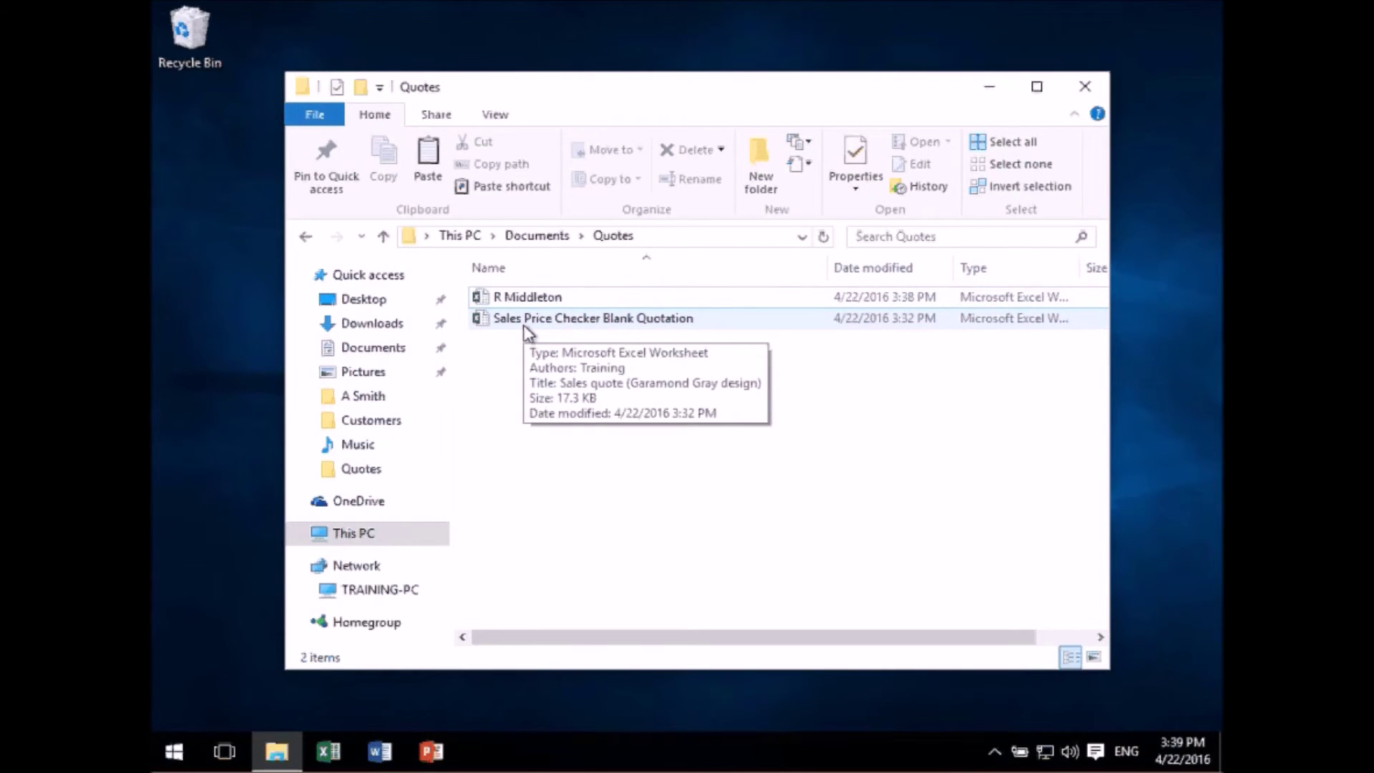
double_click(524, 326)
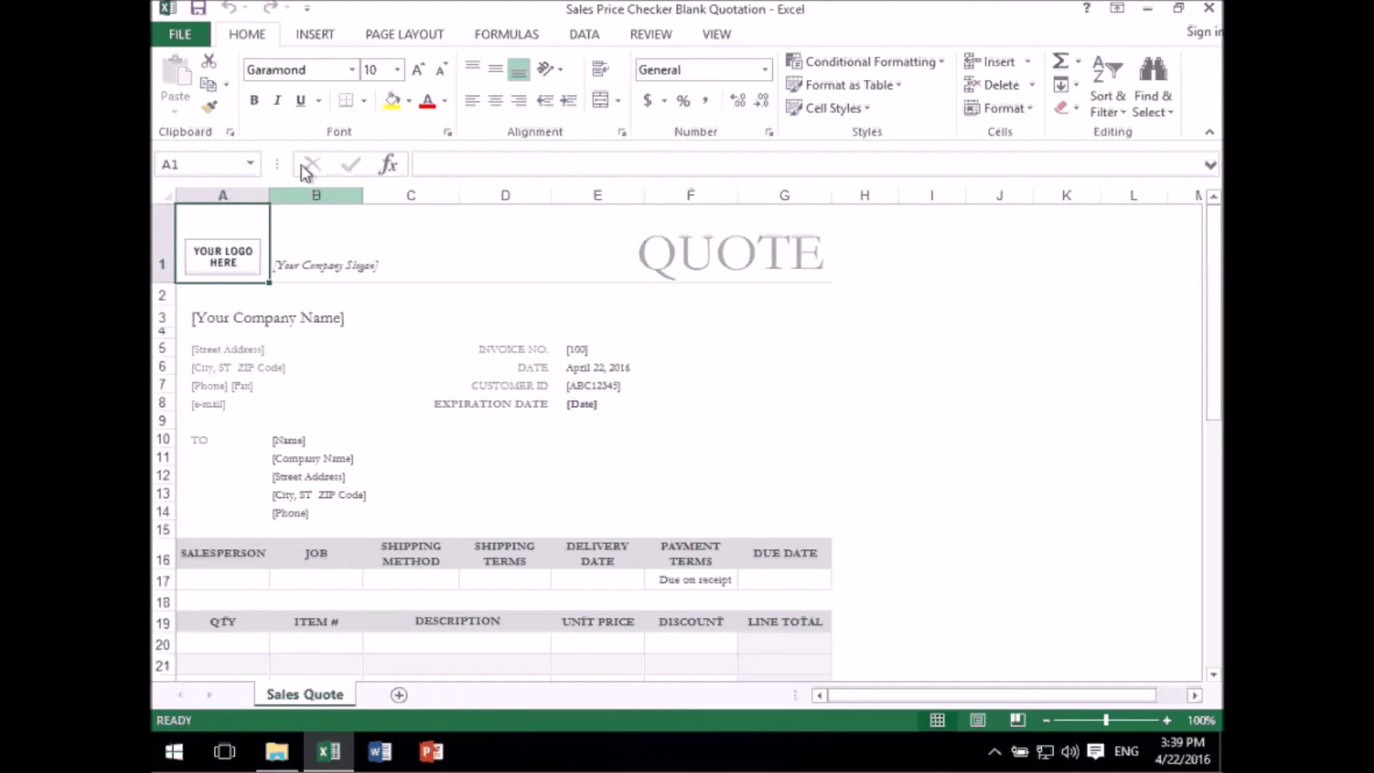
click(187, 34)
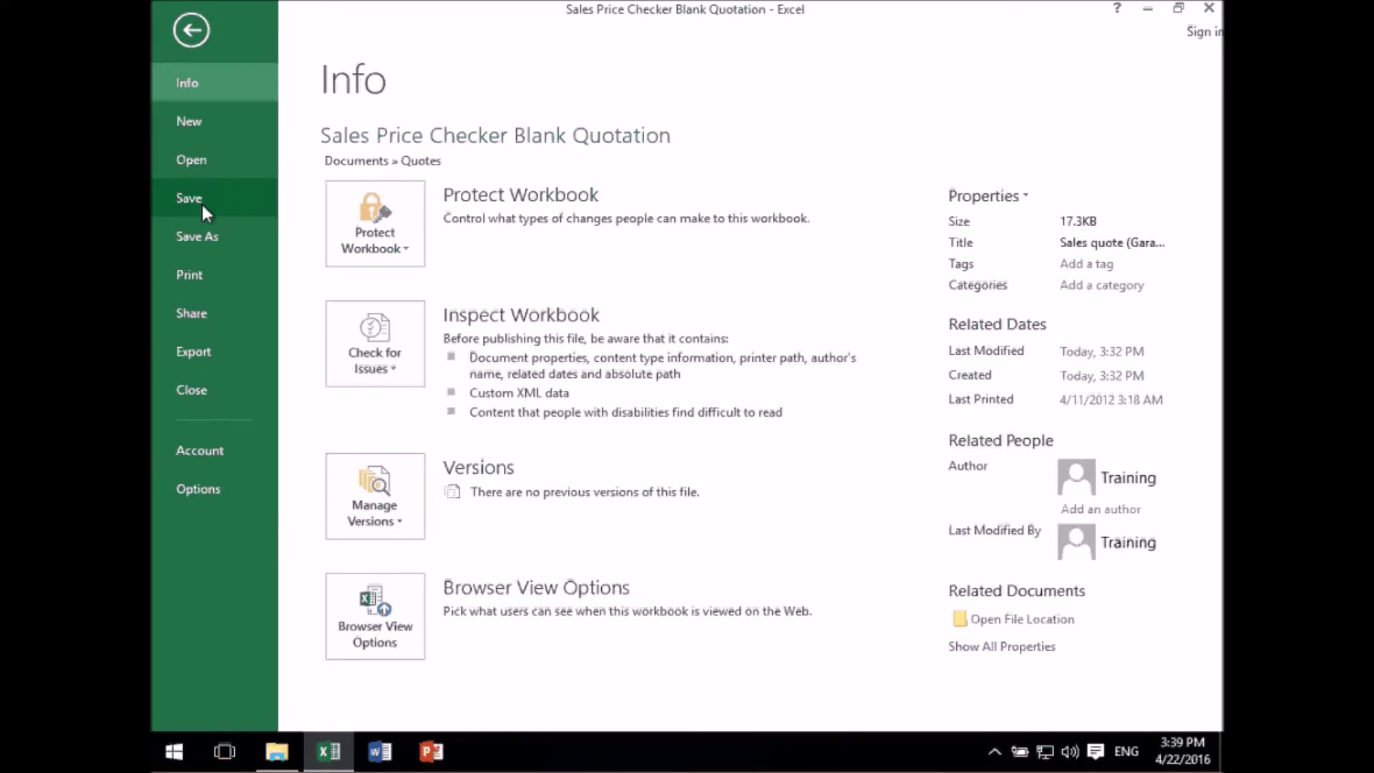
click(201, 247)
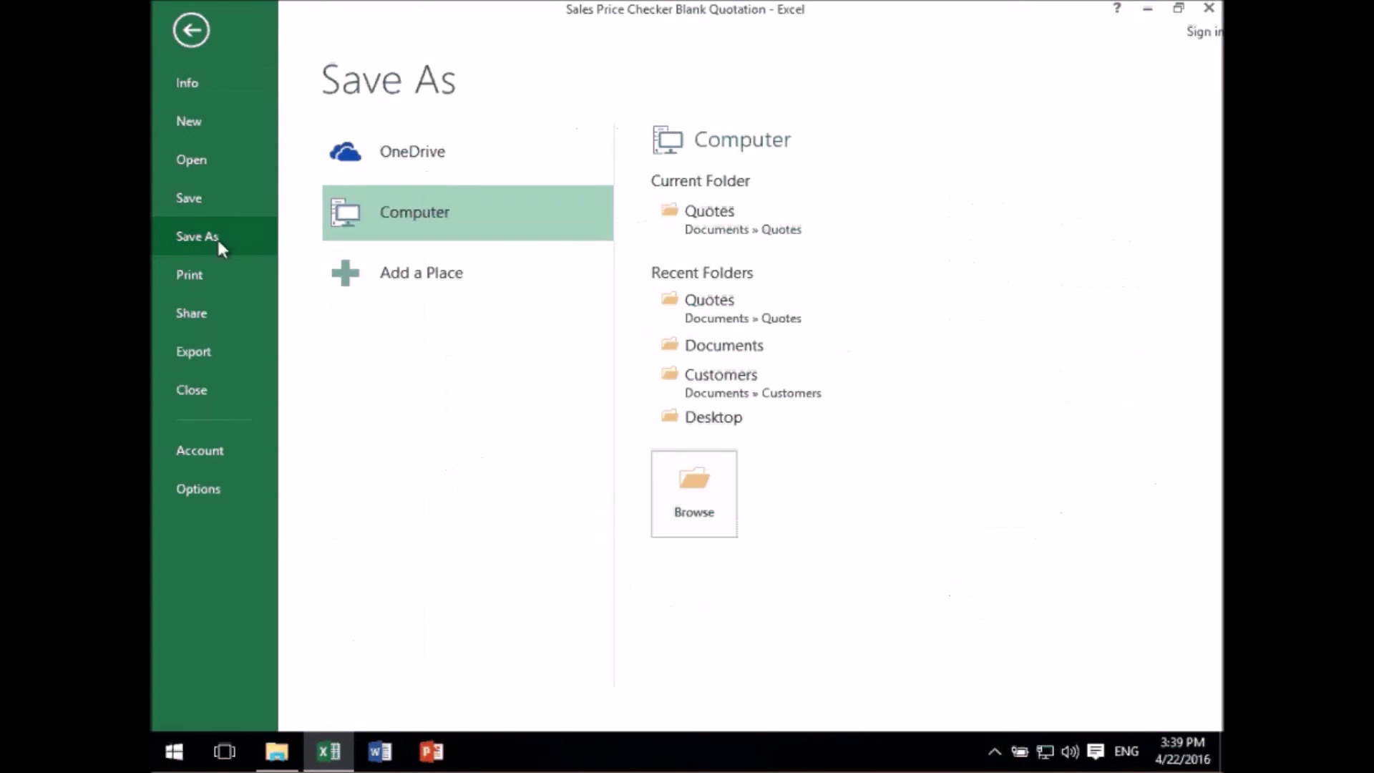
click(705, 227)
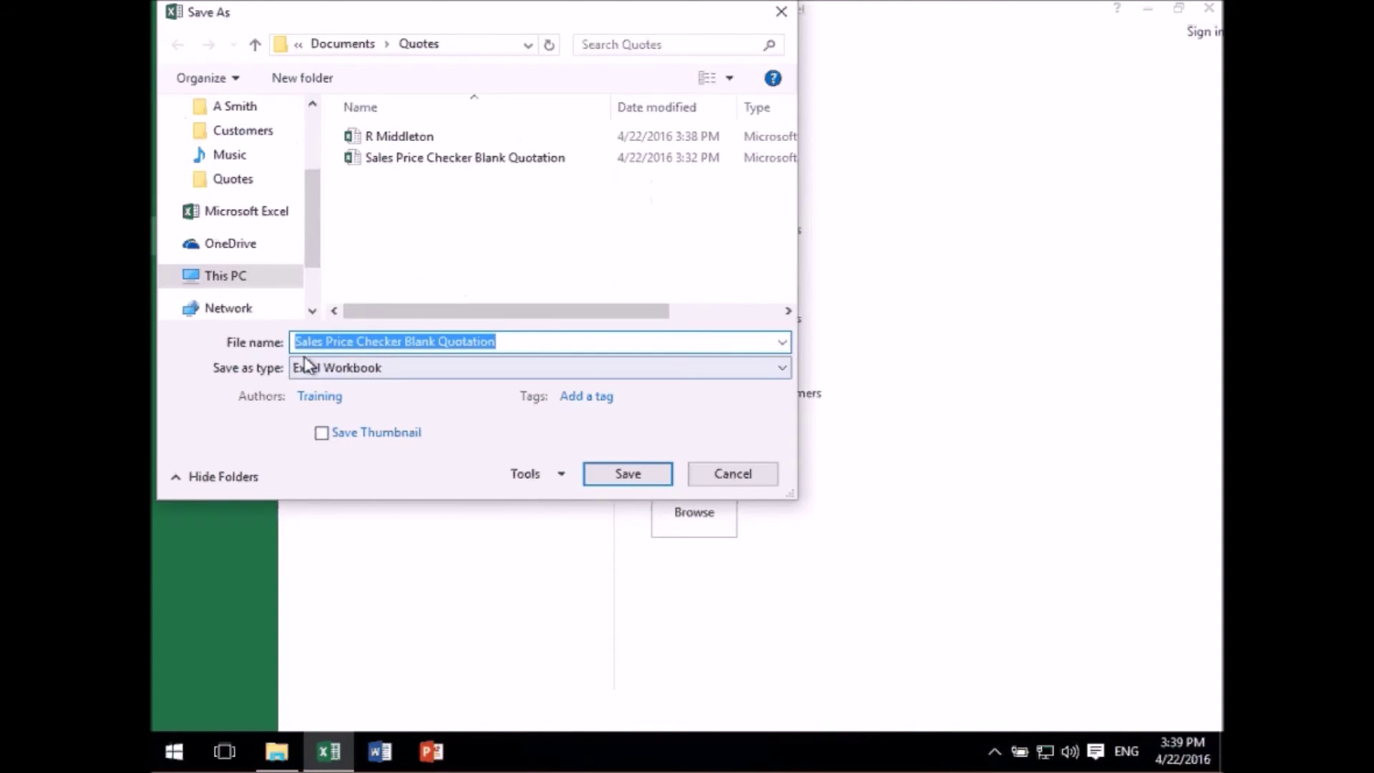
text(H )
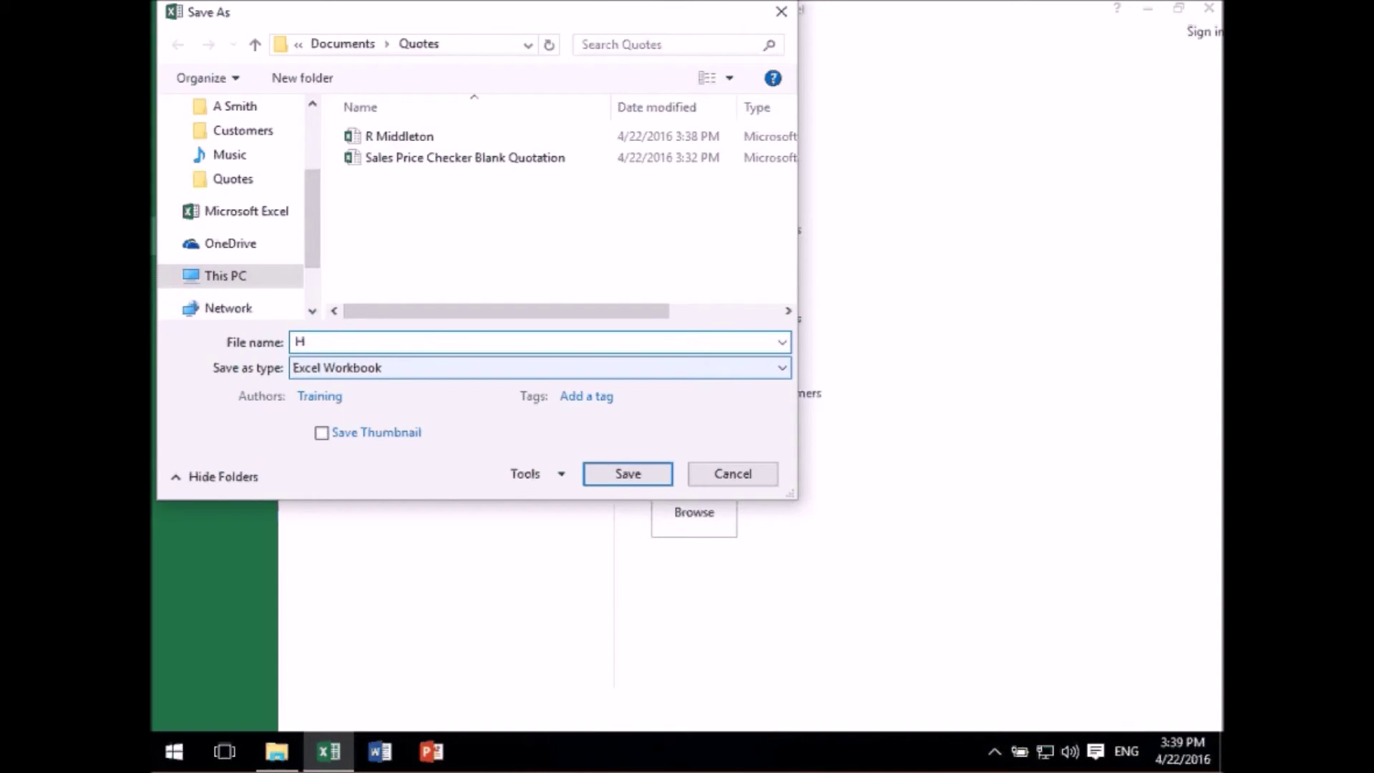
text(Frederick)
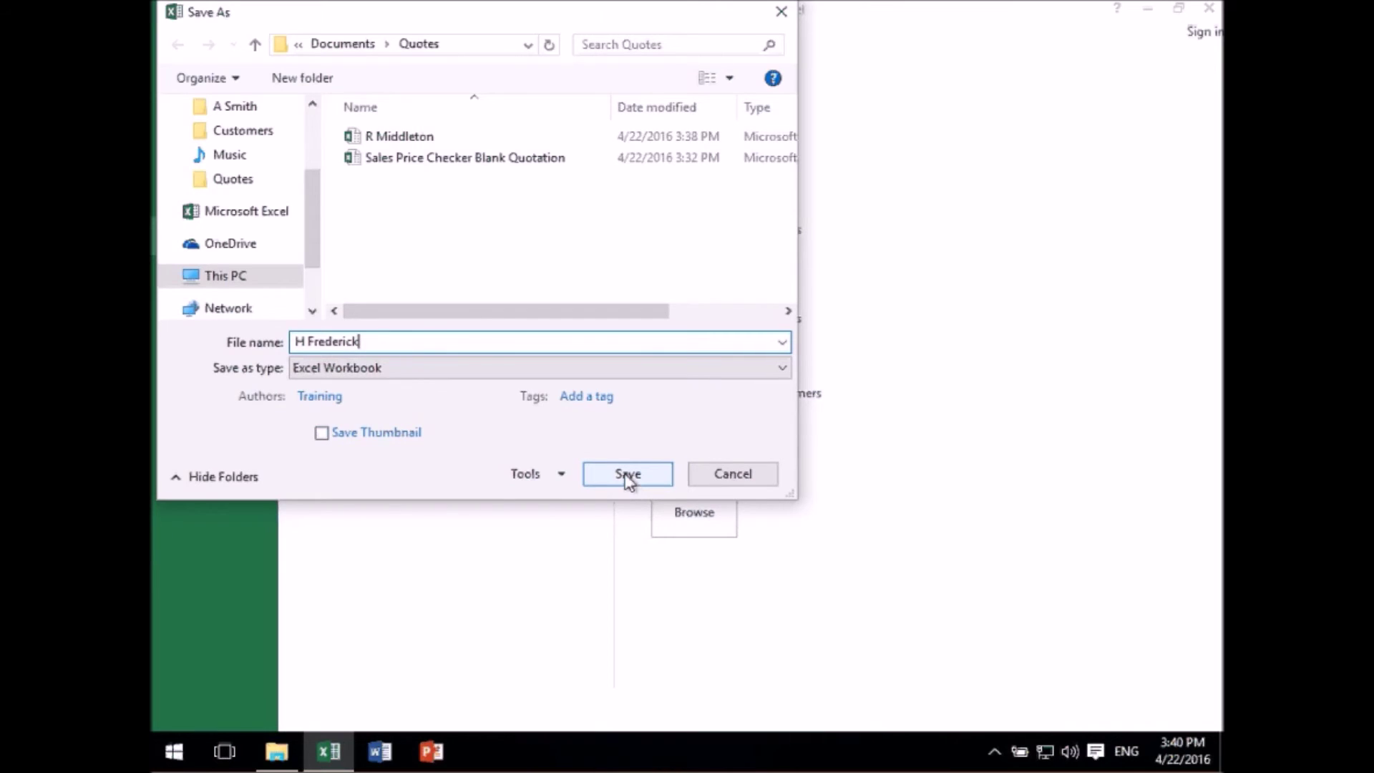
click(627, 476)
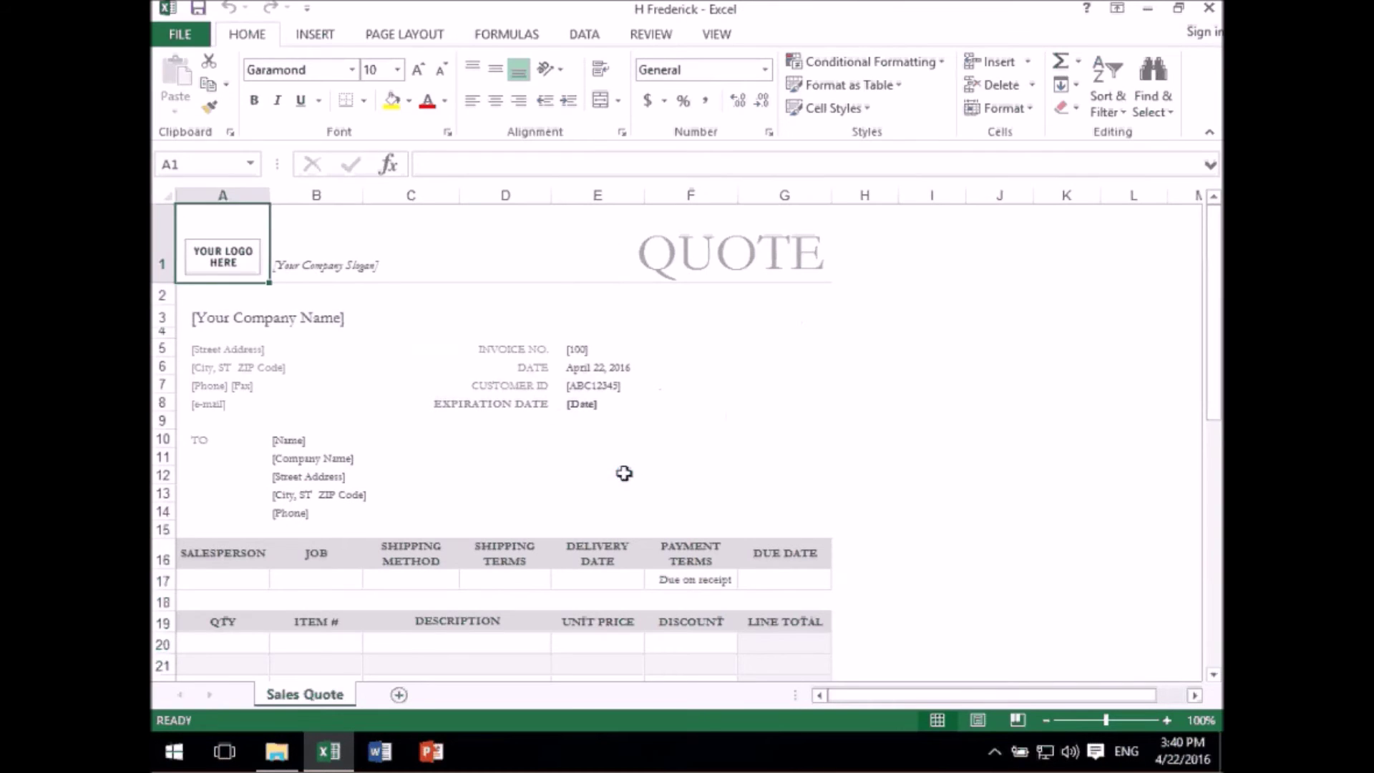
- Enter the customer's name as the recipient in cell B10 and save the quote
click(293, 439)
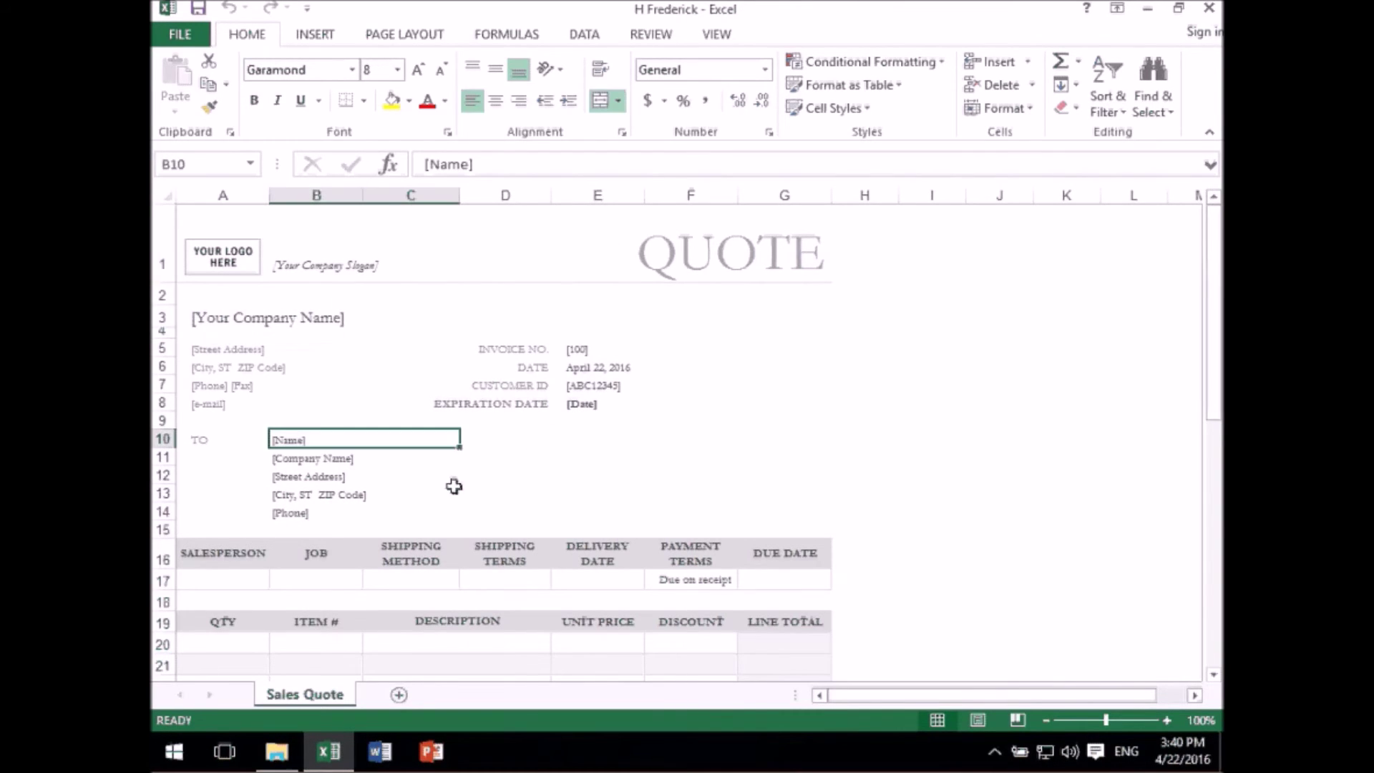
click(418, 492)
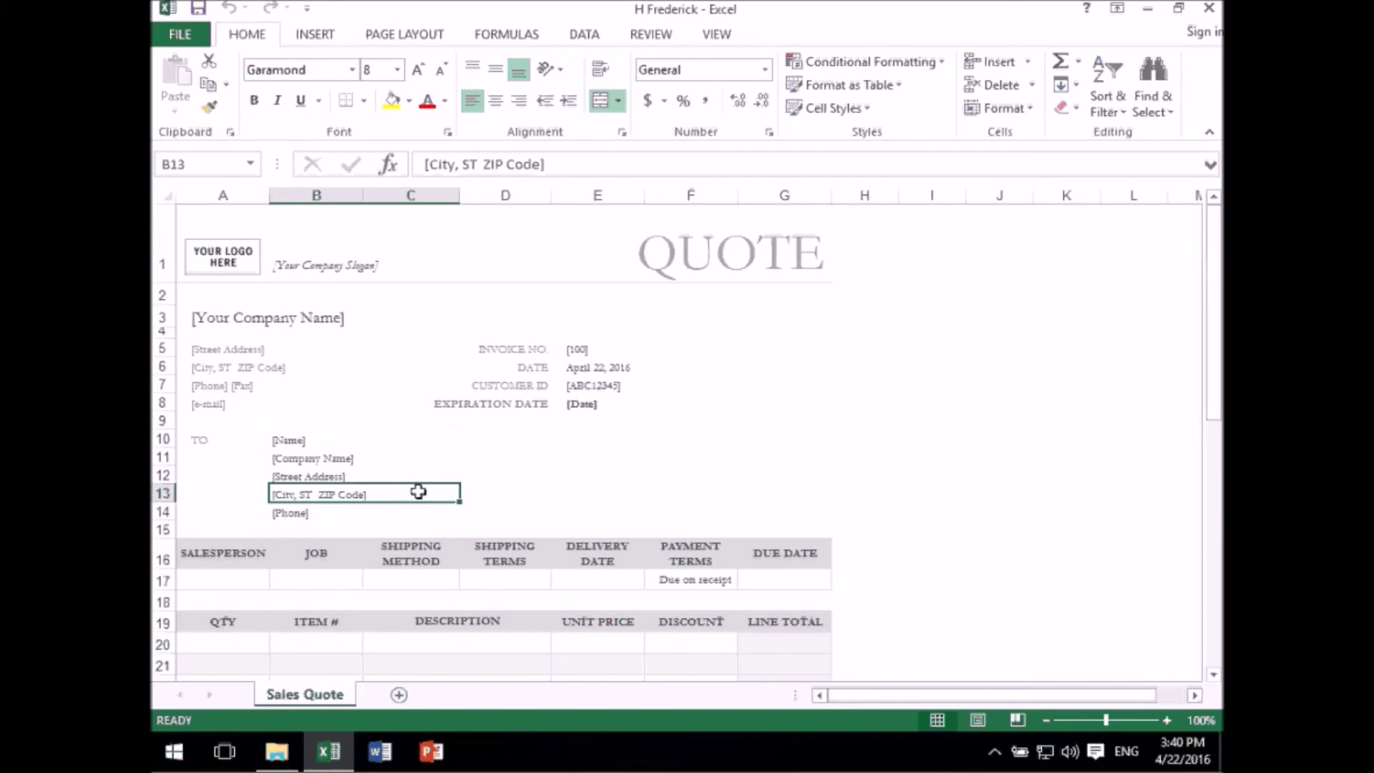
key(Up)
key(Up)
key(Up)
text(H Frederick)
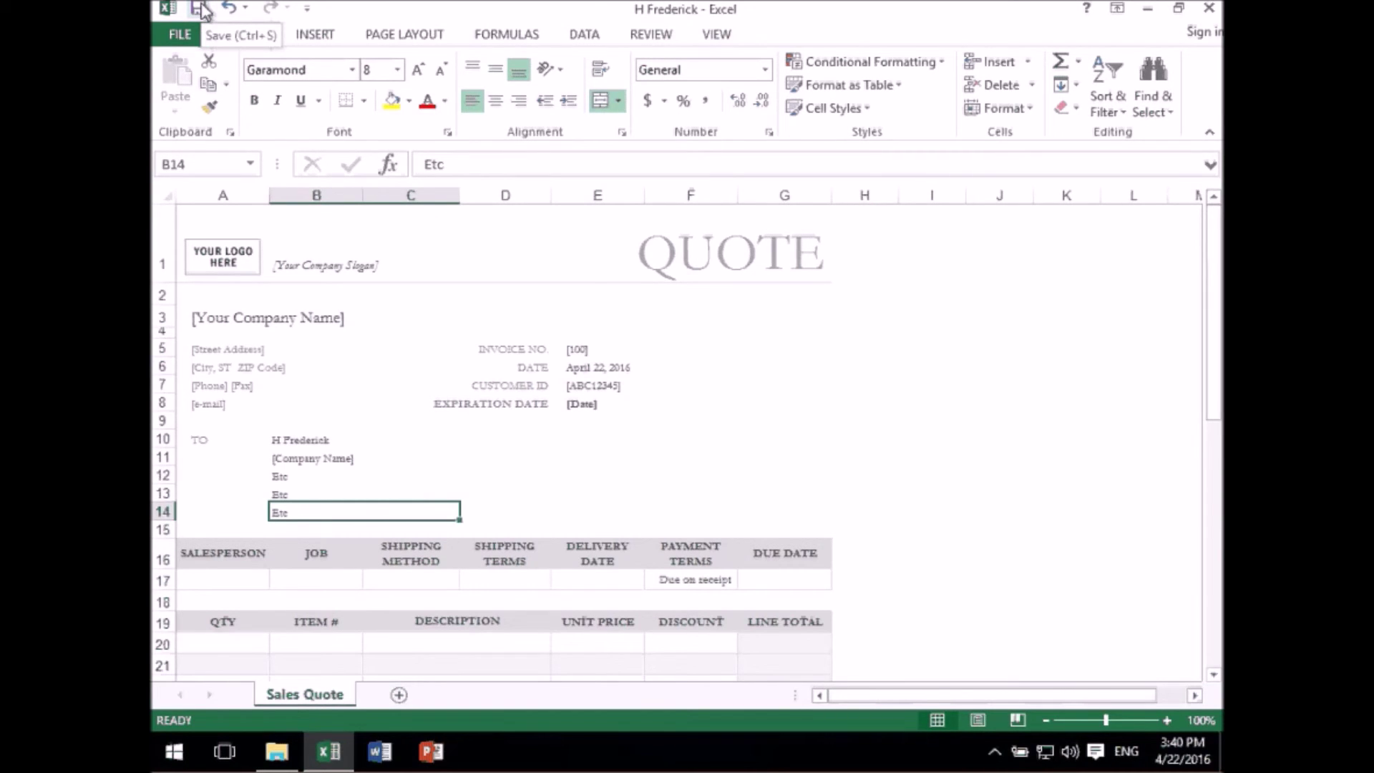
click(201, 9)
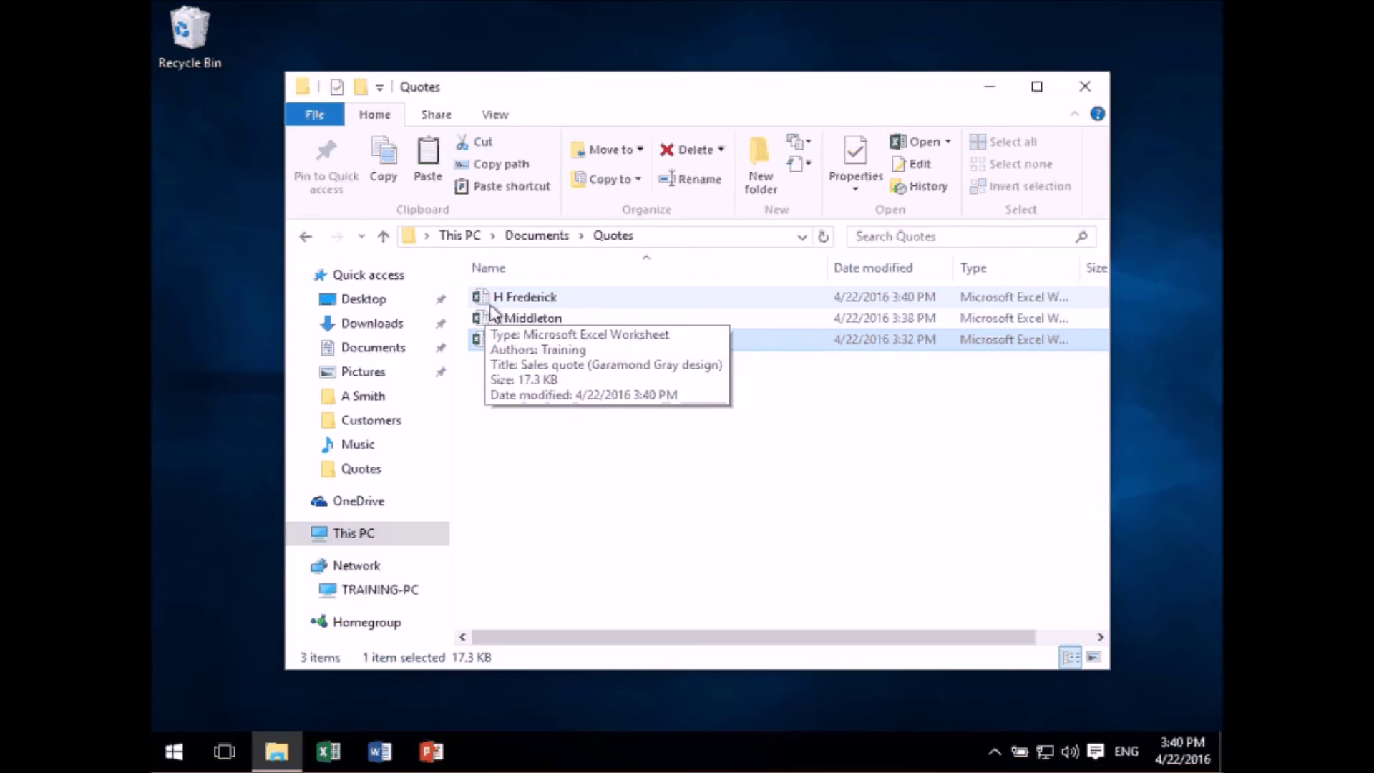
- Reopen the blank quotation workbook and close it without saving
click(571, 451)
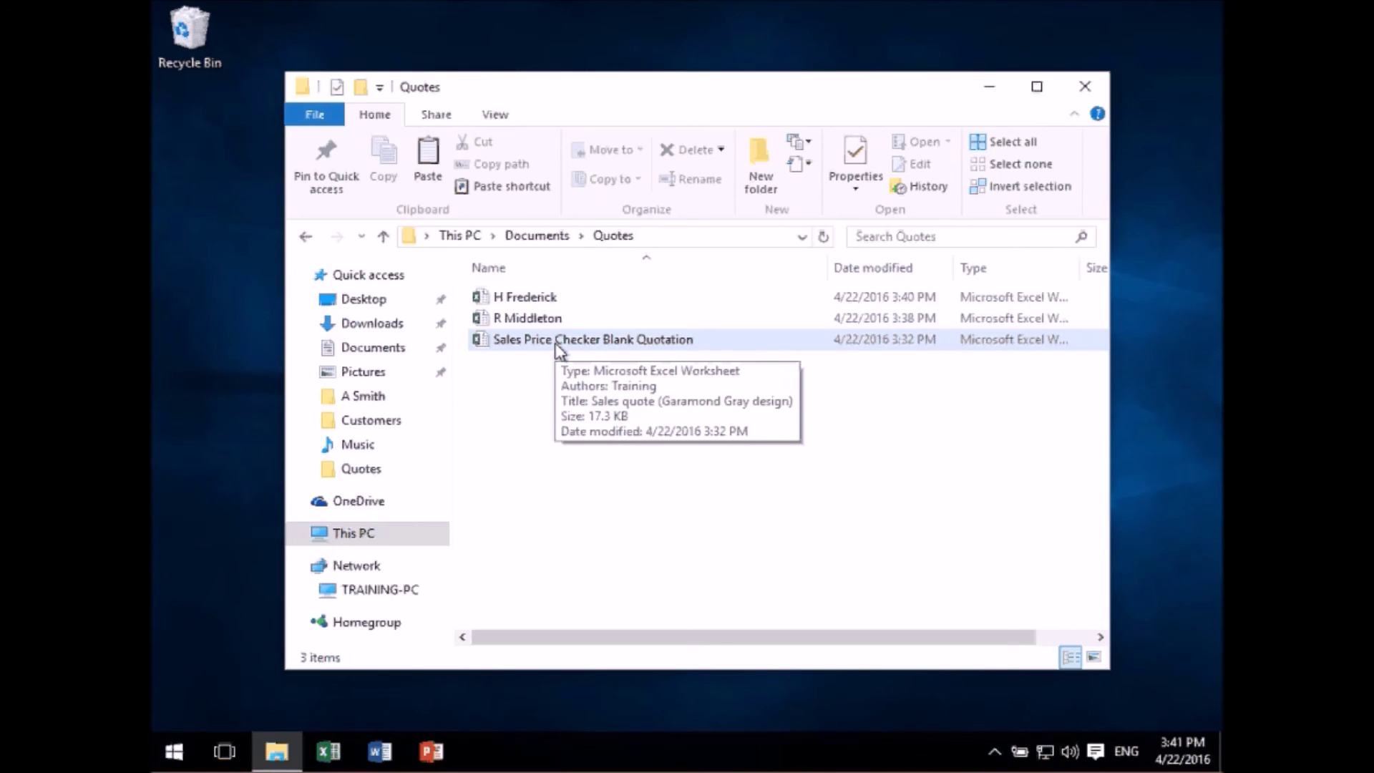
double_click(556, 341)
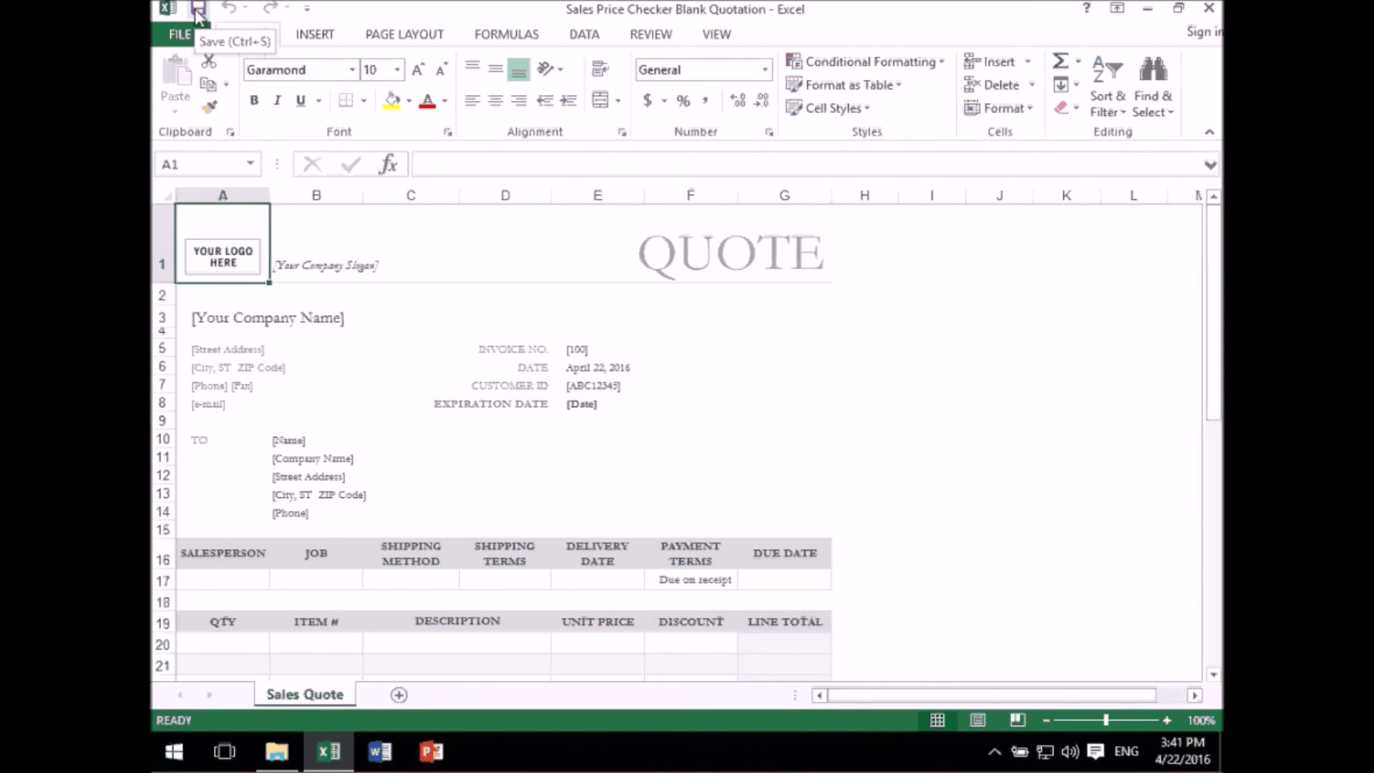
click(1209, 10)
click(719, 402)
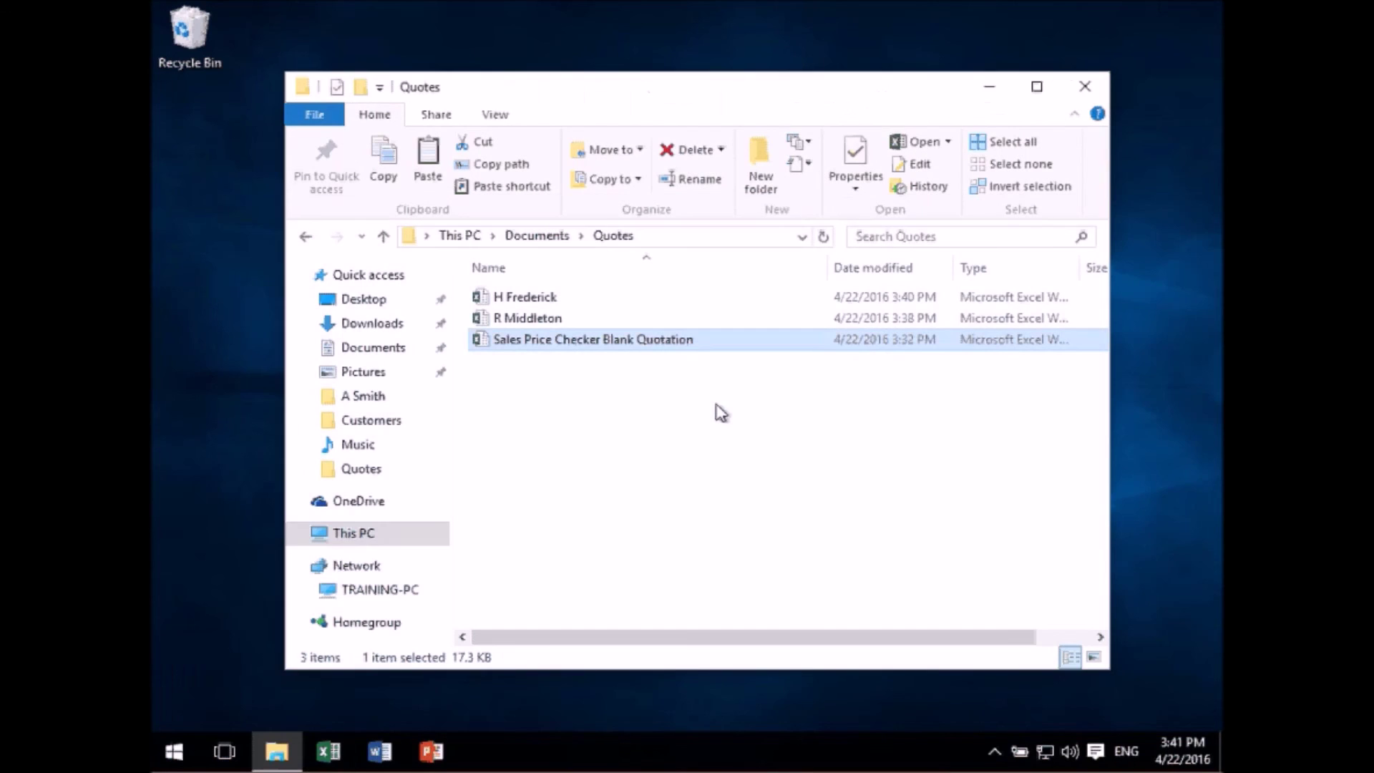
- Copy the Sales Price Checker Blank Quotation file in the Quotes folder
click(647, 427)
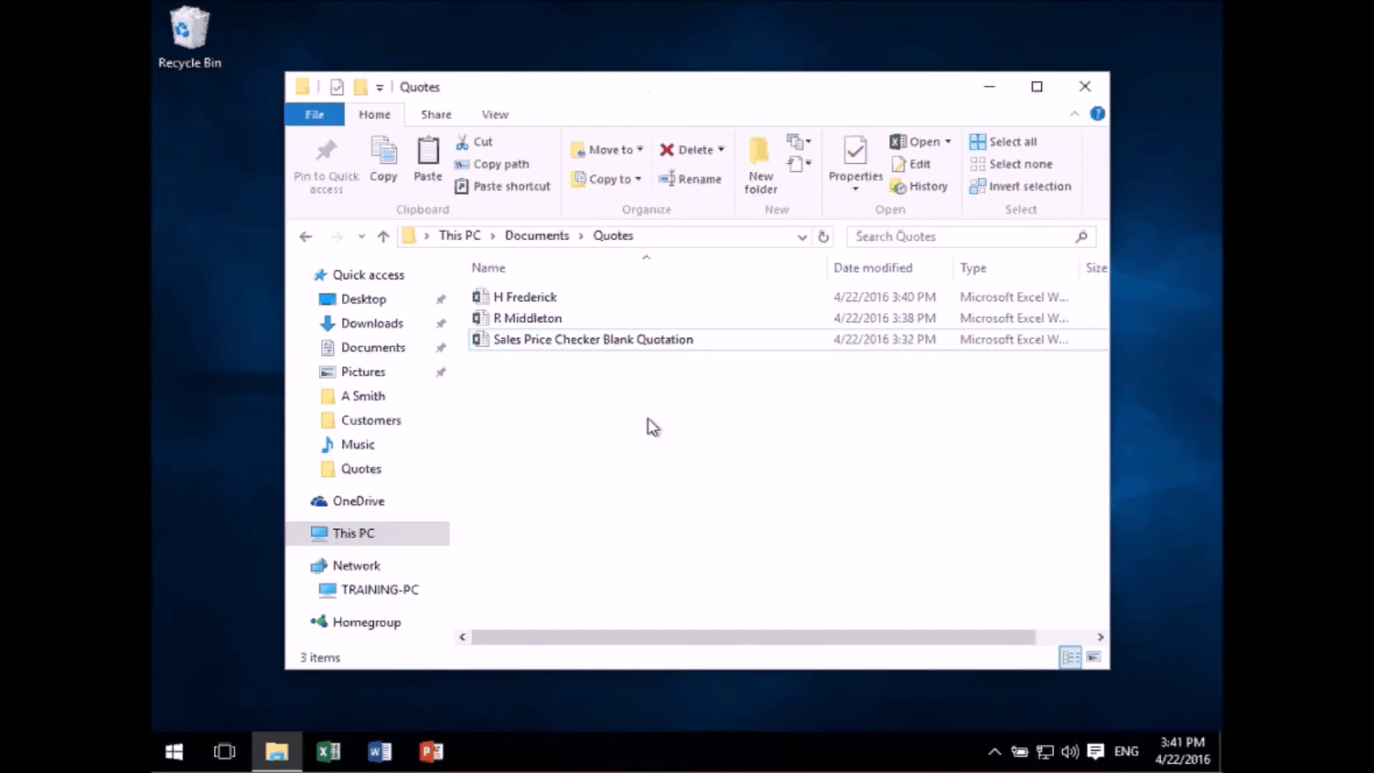
right_click(559, 345)
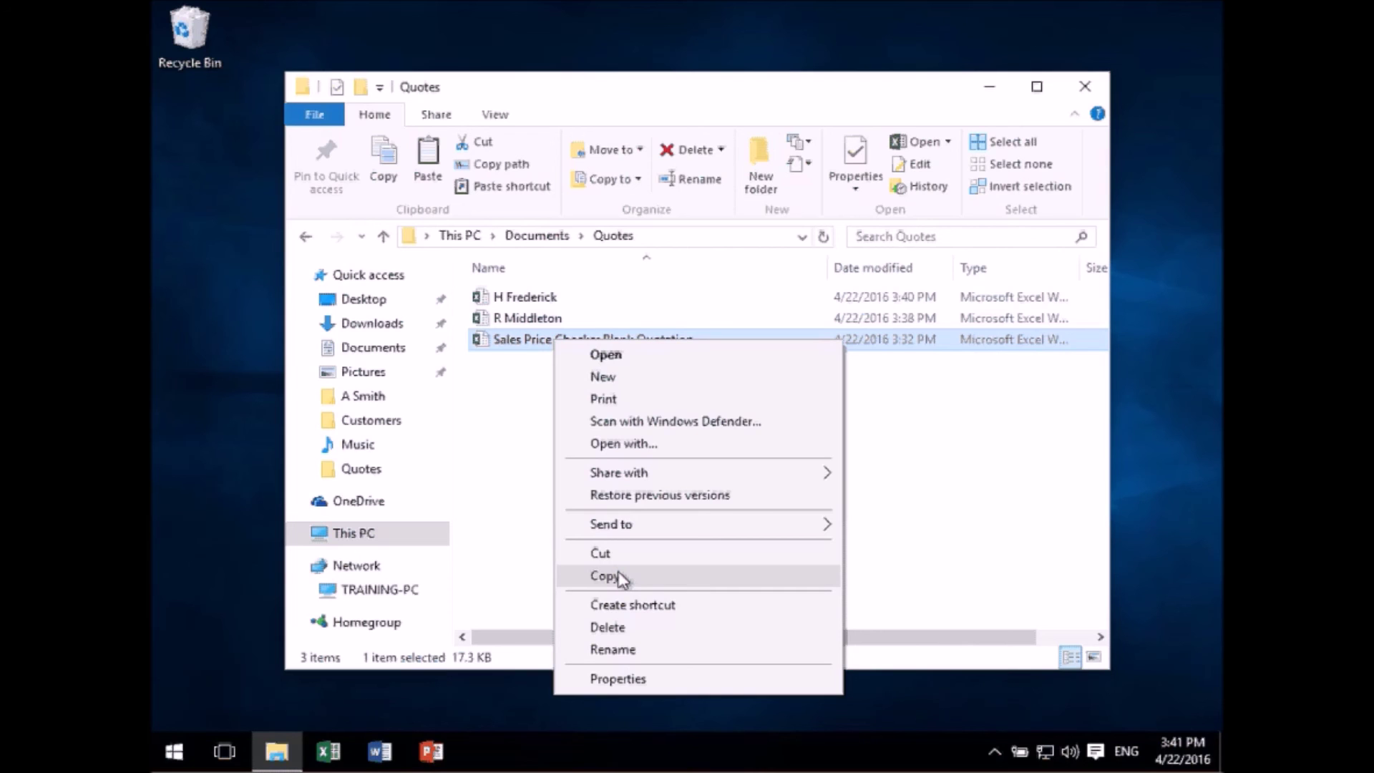
click(607, 576)
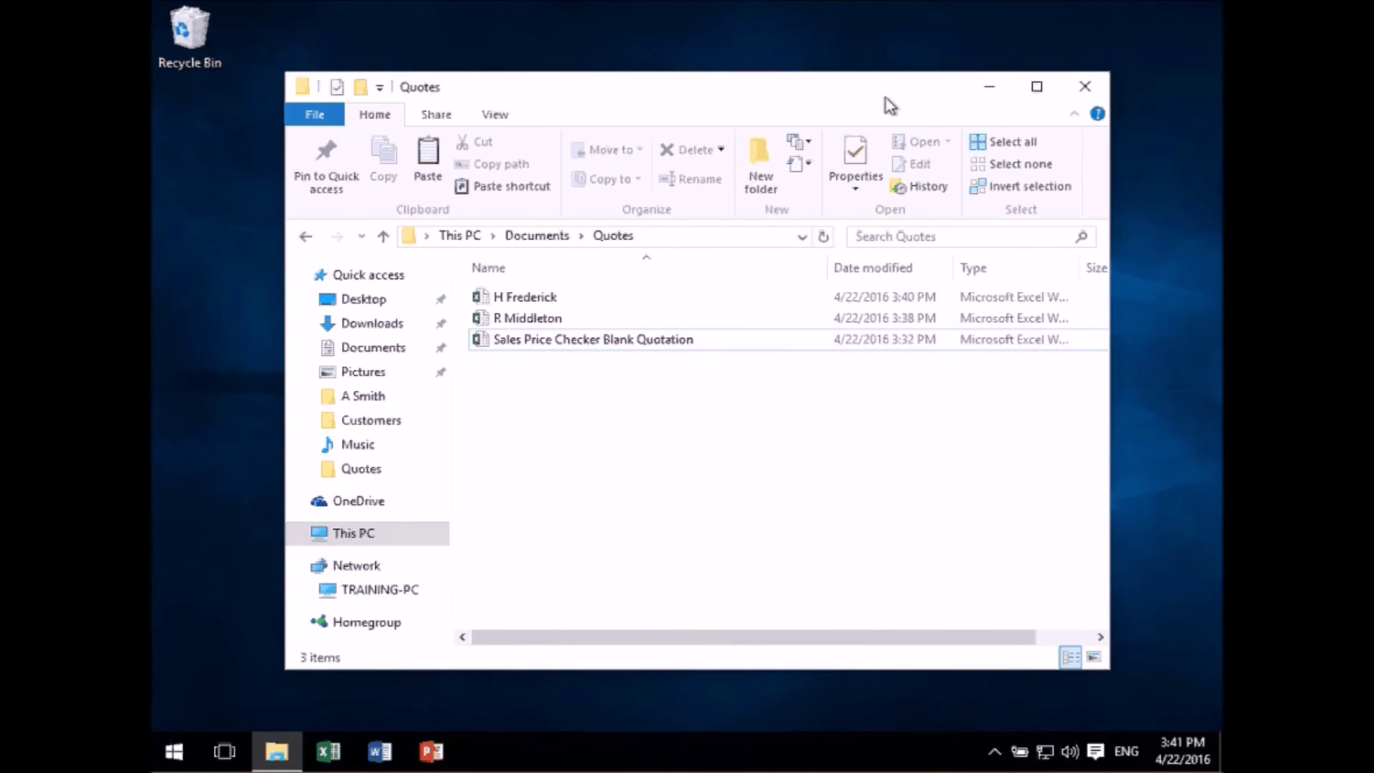